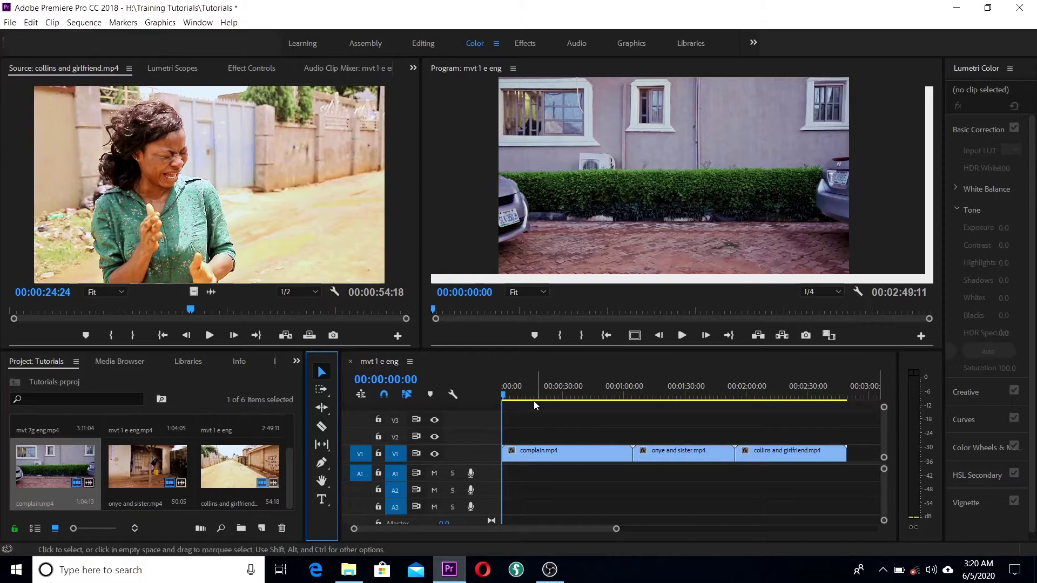
Split the complain.mp4 clip on track V1 at 00:00:12:05 with the Razor tool
mouse_move(537, 399)
left_mouse_down()
mouse_move(755, 391)
mouse_move(825, 406)
mouse_move(696, 391)
mouse_move(500, 399)
mouse_move(606, 400)
mouse_move(508, 400)
mouse_move(551, 400)
mouse_move(536, 397)
left_mouse_up()
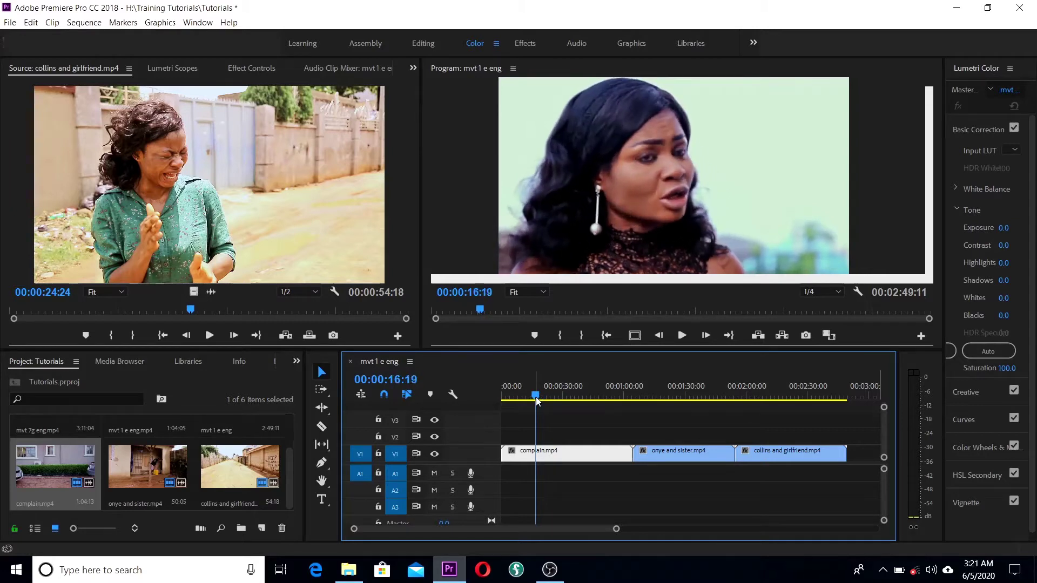
left_click_drag(536, 398, 537, 400)
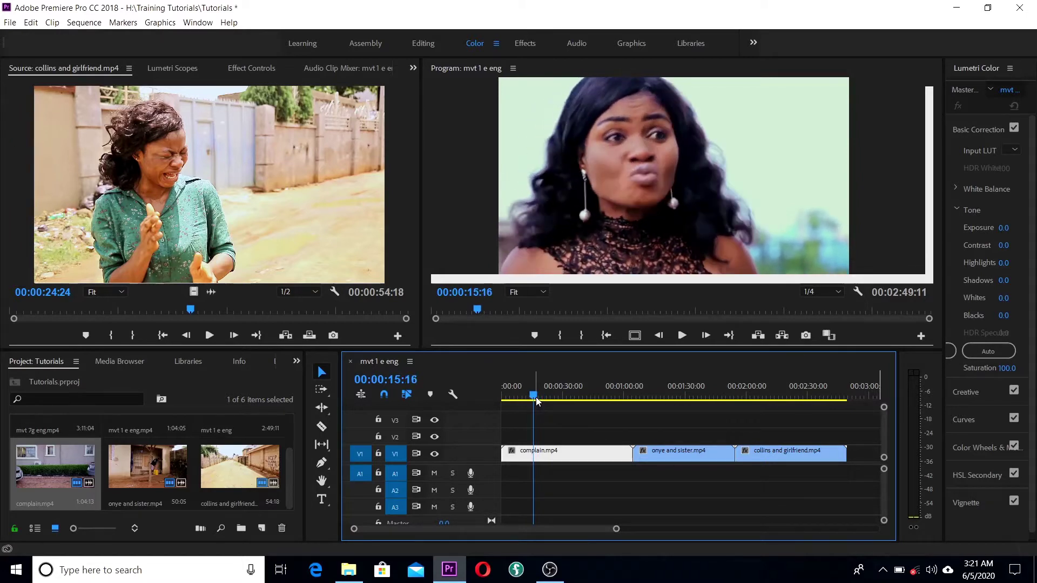
left_click_drag(537, 400, 536, 400)
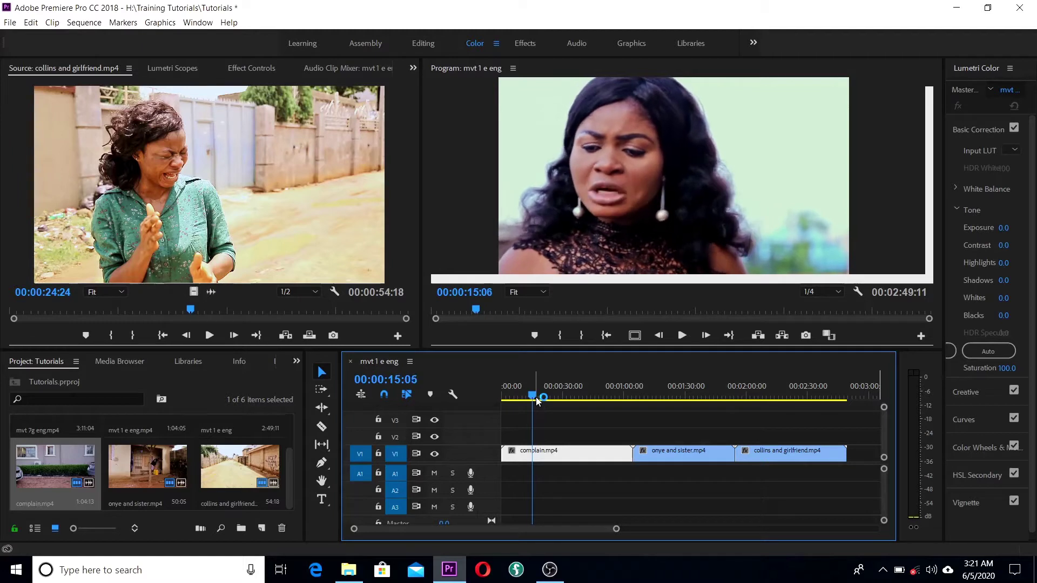
key("Left")
key("Left")
key("Left")
key("Left")
key("Left")
key("Left")
key("Left")
key("Left")
key("Left")
key("Left")
key("Left")
key("Left")
key("Left")
key("Left")
key("Left")
key("Left")
key("Left")
key("Left")
key("Left")
key("Left")
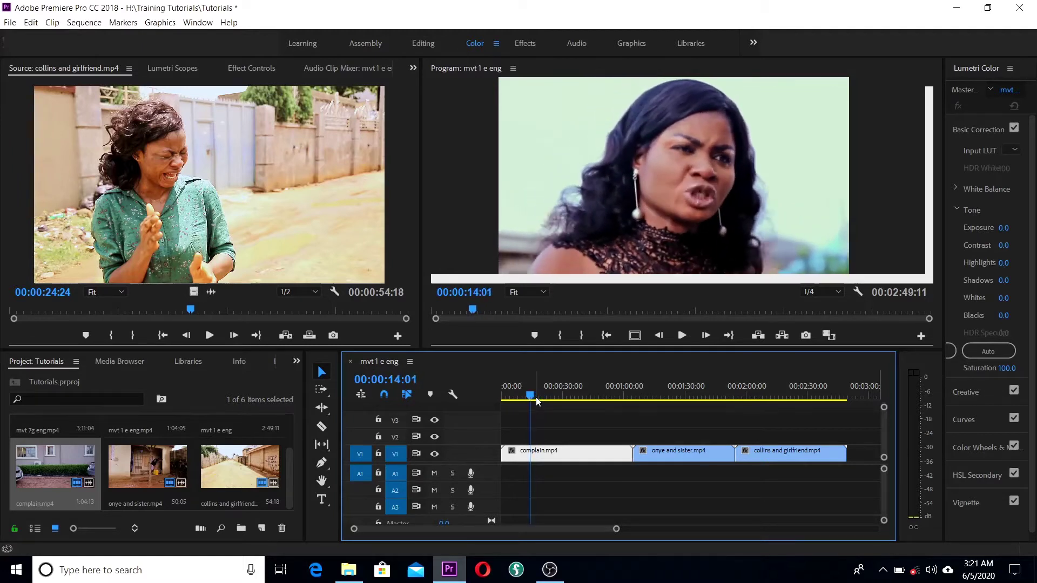
key("Left")
key("Left")
key("Left")
key("Left")
key("Left")
key("Left")
key("Left")
key("Left")
key("Left")
key("Left")
key("Left")
key("Left")
key("Left")
key("Left")
key("Left")
key("Left")
key("Left")
key("Left")
key("Left")
key("Left")
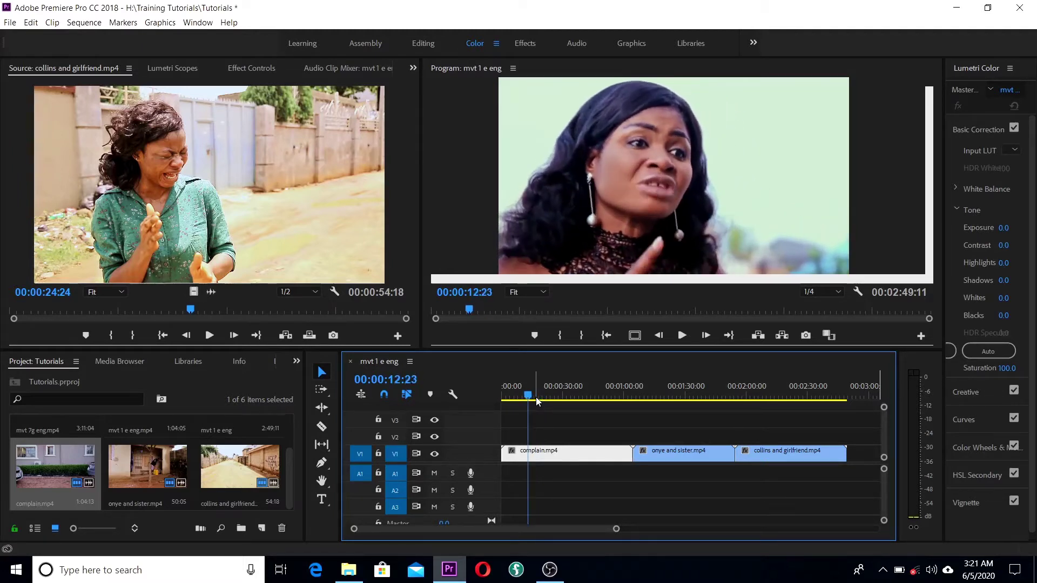
key("Left")
key("Left")
key("Left")
key("Left")
key("Left")
key("Left")
key("Left")
key("Left")
key("Left")
key("Left")
key("Left")
key("Left")
key("Left")
key("Left")
key("Left")
key("Left")
key("Left")
key("Left")
key("Left")
key("Left")
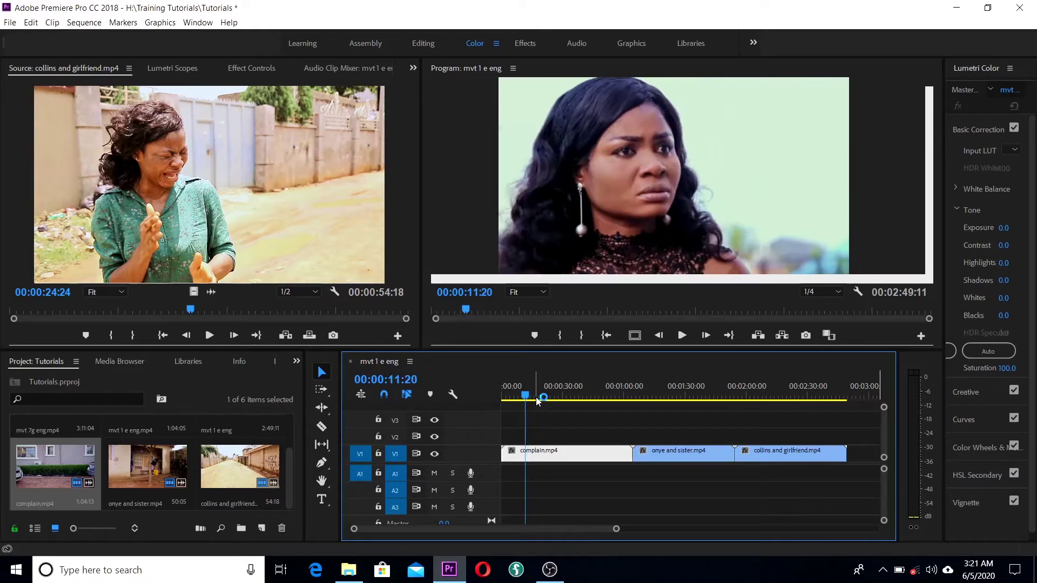
key("Left")
key("Left")
key("Left")
key("Left")
key("Left")
key("Left")
key("Left")
key("Left")
key("Left")
key("Left")
key("Left")
key("Left")
key("Left")
key("Left")
key("Left")
key("Left")
key("Left")
key("Left")
key("Left")
key("Left")
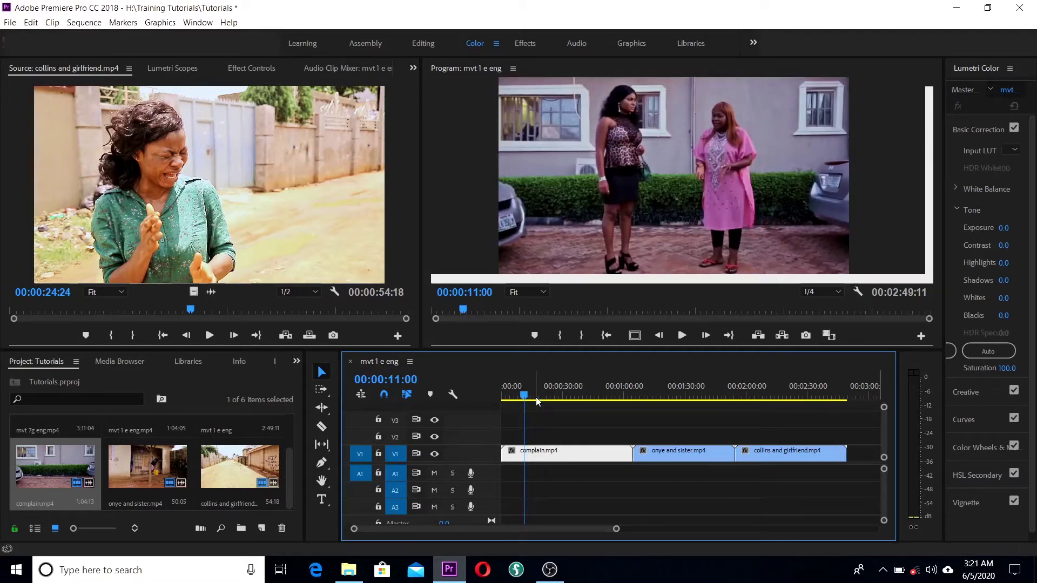
key("Right")
key("Right")
key("Right")
key("Right")
key("Right")
key("Right")
key("Right")
key("Right")
key("Right")
key("Right")
key("Right")
key("Right")
key("Right")
key("Right")
key("Right")
key("Right")
key("Right")
key("Right")
key("Right")
key("Right")
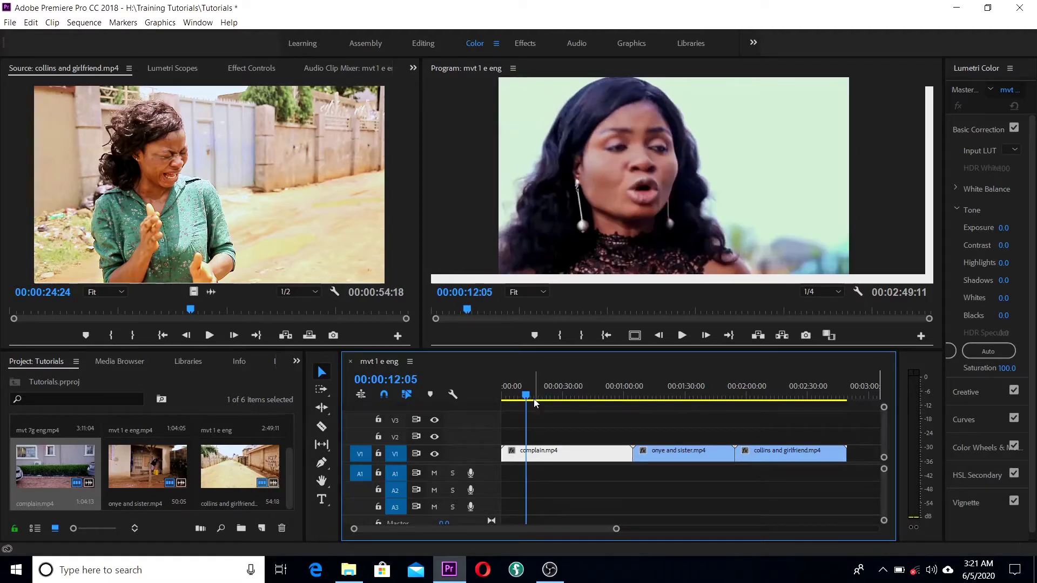
left_click(322, 428)
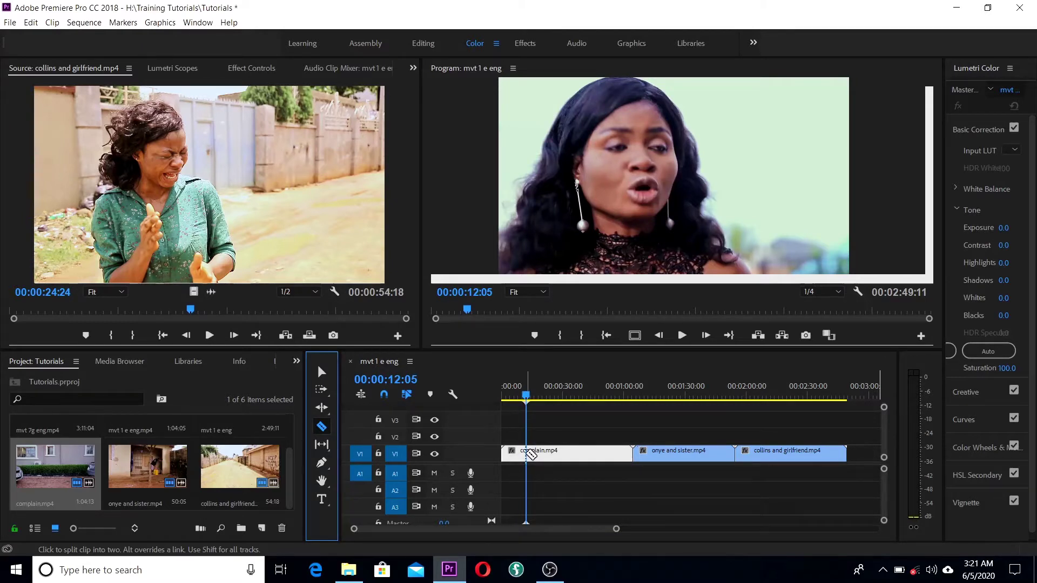
left_click(529, 453)
key("ctrl+s")
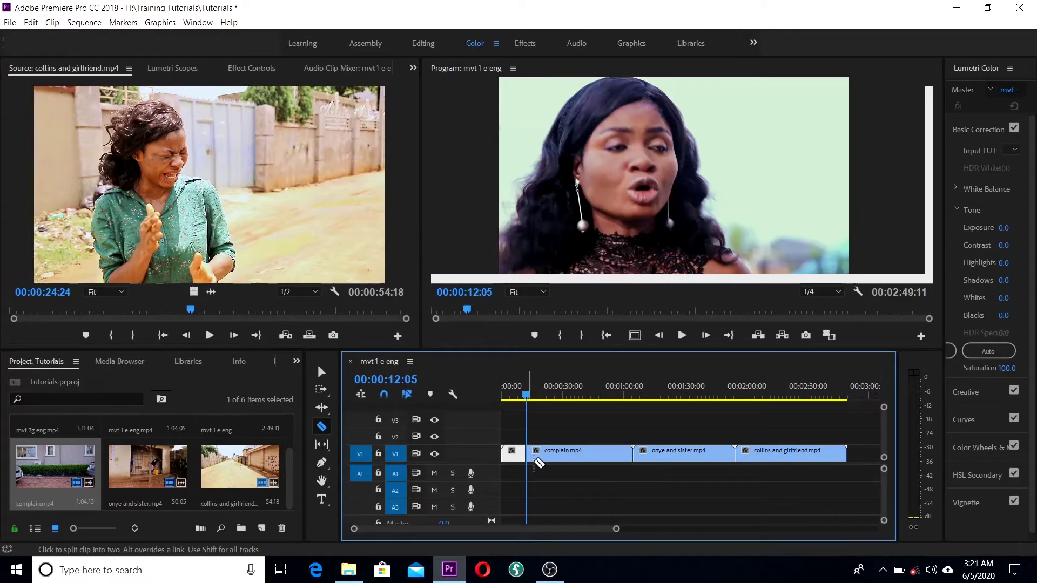
Delete the opening piece of complain.mp4 that lies before the 00:00:12:05 cut
key("v")
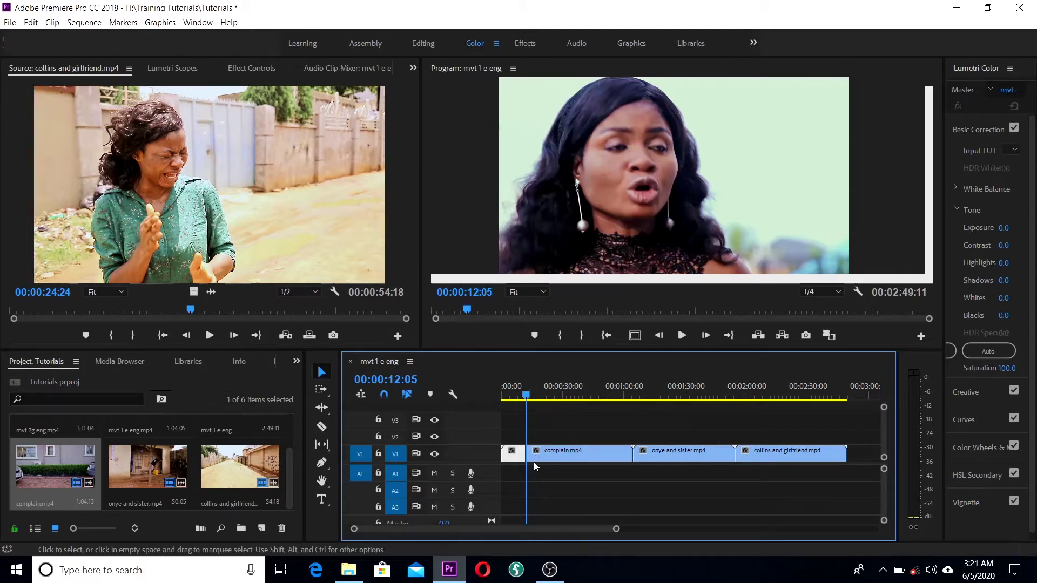
left_click(510, 464)
left_click(512, 459)
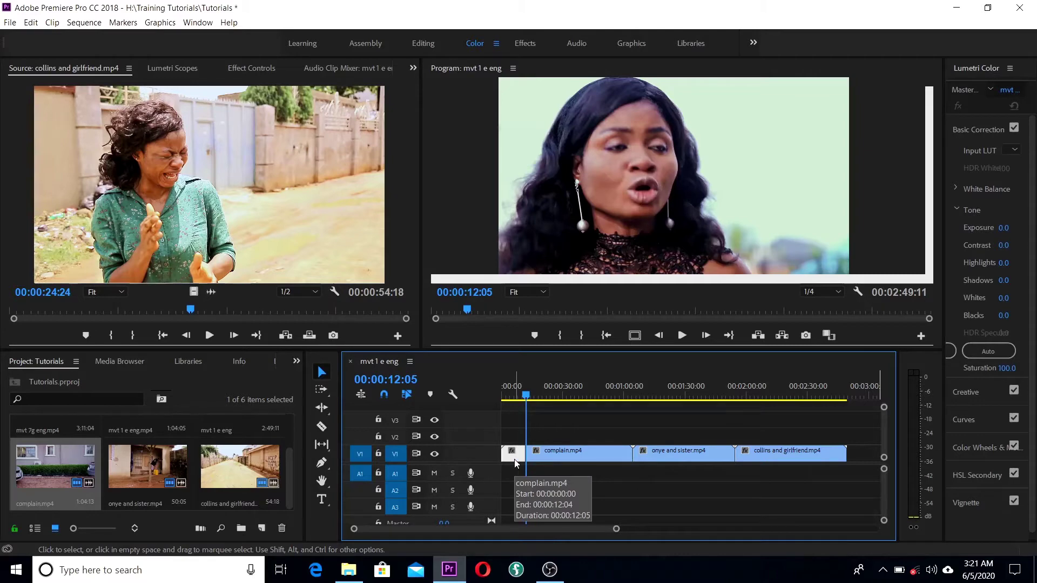
key("Delete")
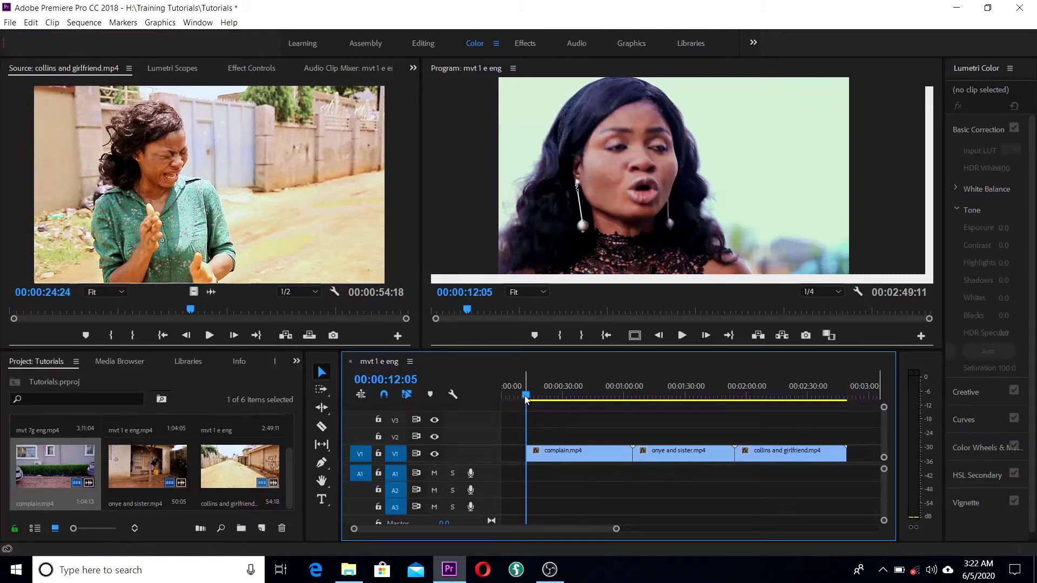
Split the remaining complain.mp4 clip at 00:00:16:14
left_click_drag(525, 395, 535, 399)
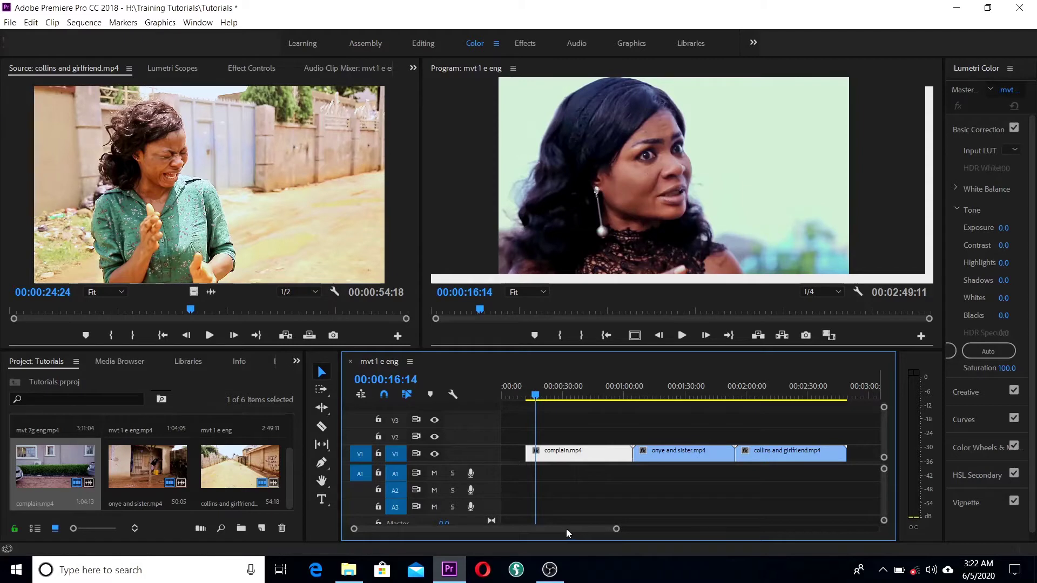
key("c")
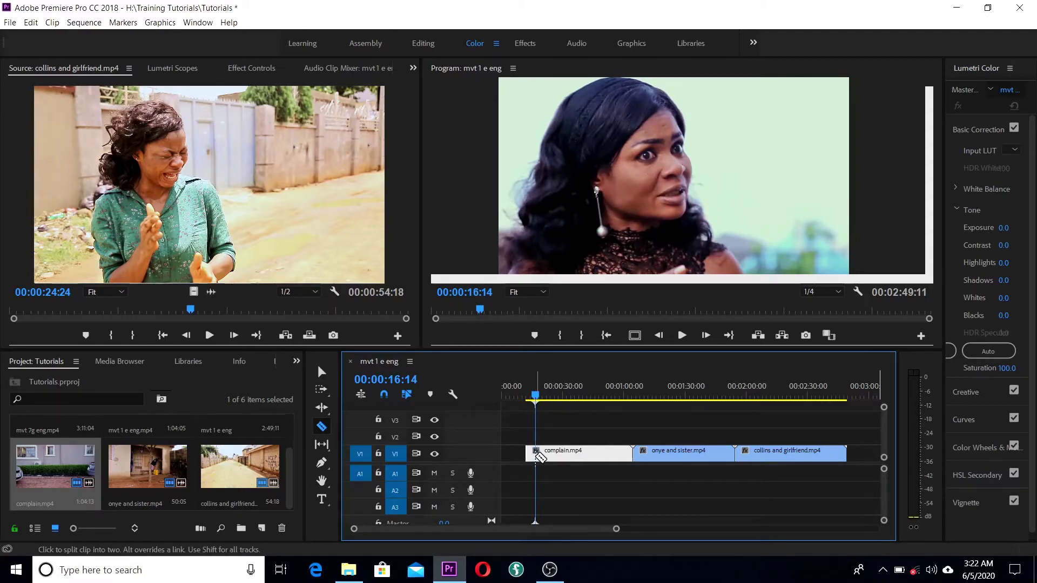
left_click(539, 455)
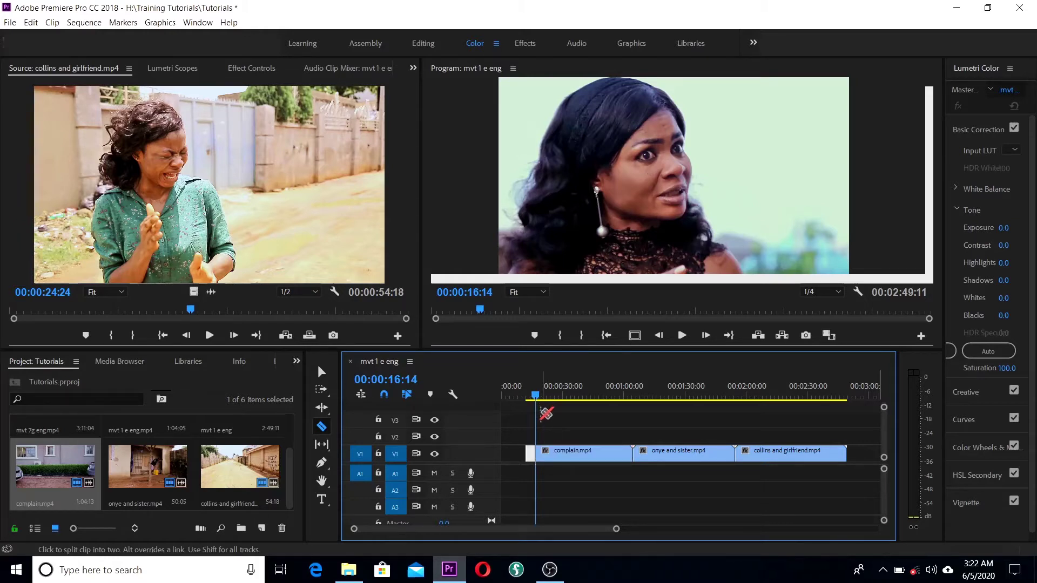
Delete the complain.mp4 piece after the 00:00:16:14 cut and ripple delete the gap at the start of the sequence
key("v")
left_click(580, 459)
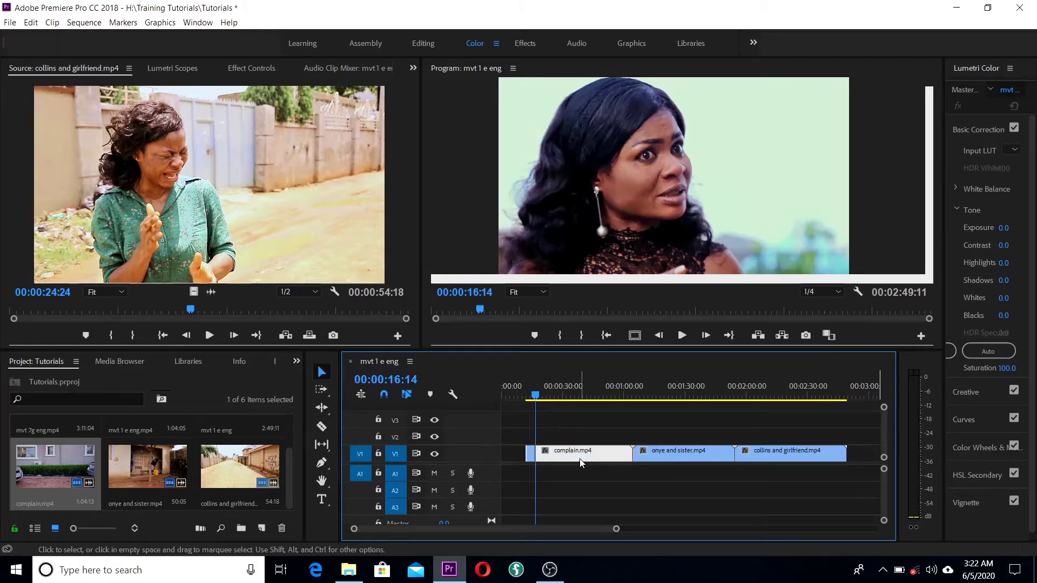
key("Home")
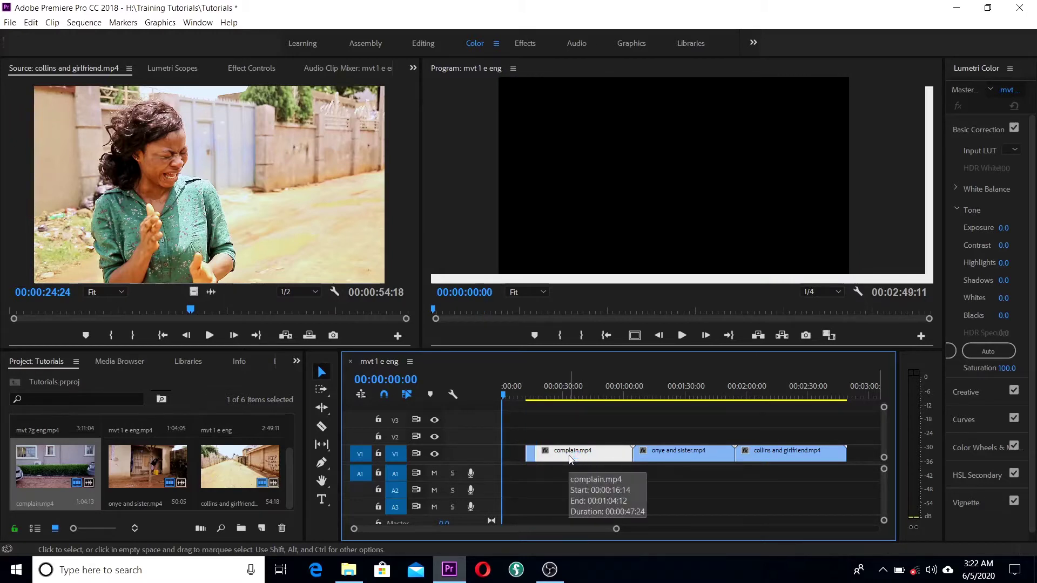
key("Delete")
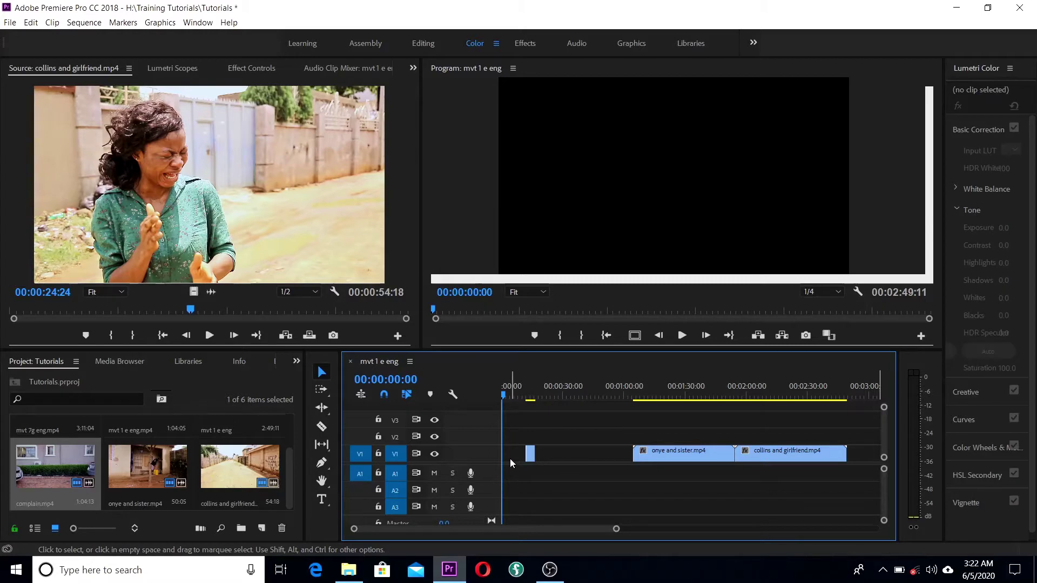
right_click(510, 459)
left_click(524, 468)
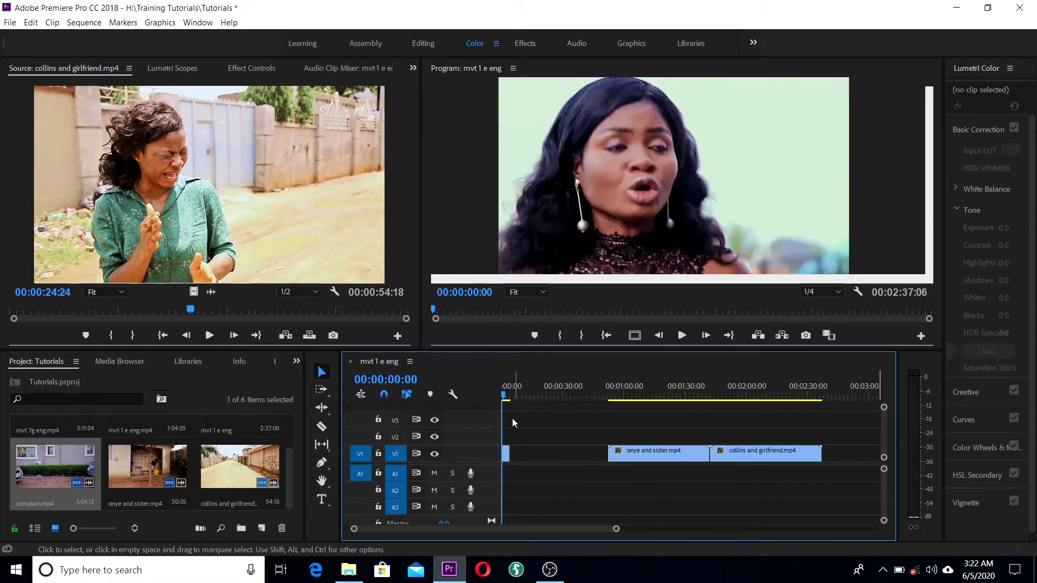
Split the onye and sister.mp4 clip at 00:01:08:20 and again at 00:01:14:11
left_click_drag(508, 399, 642, 407)
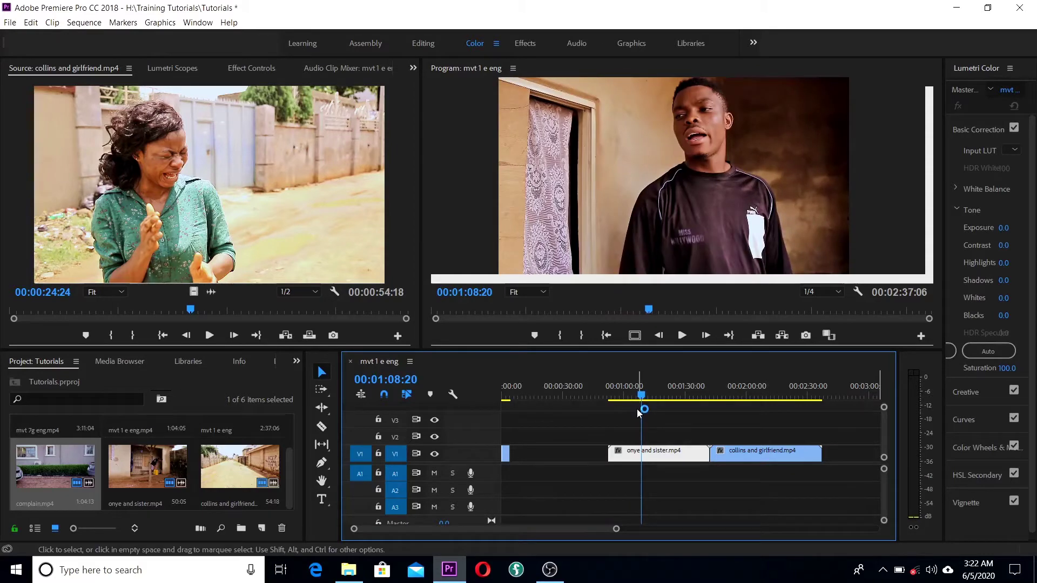
key("c")
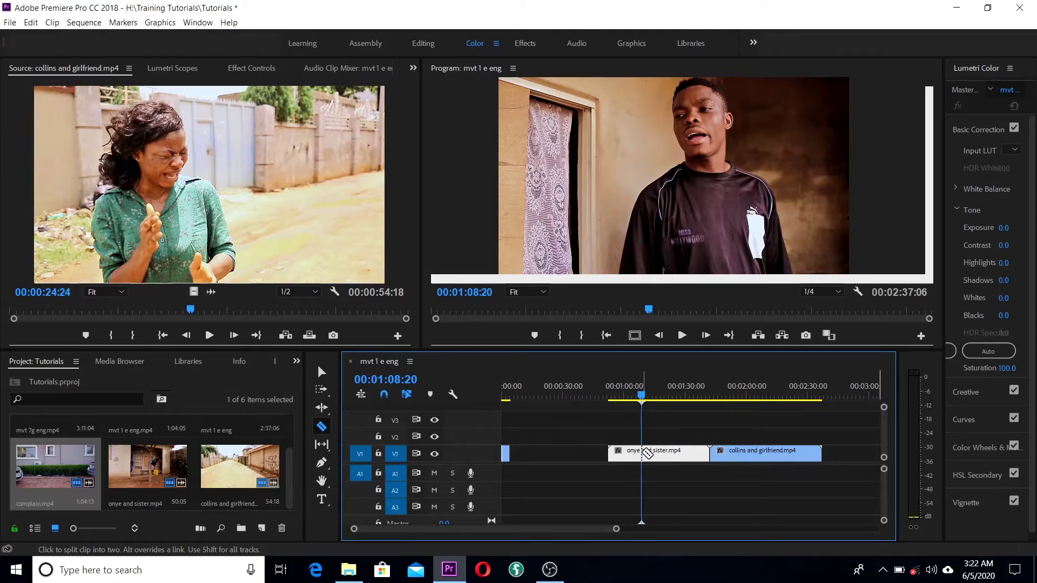
left_click(644, 451)
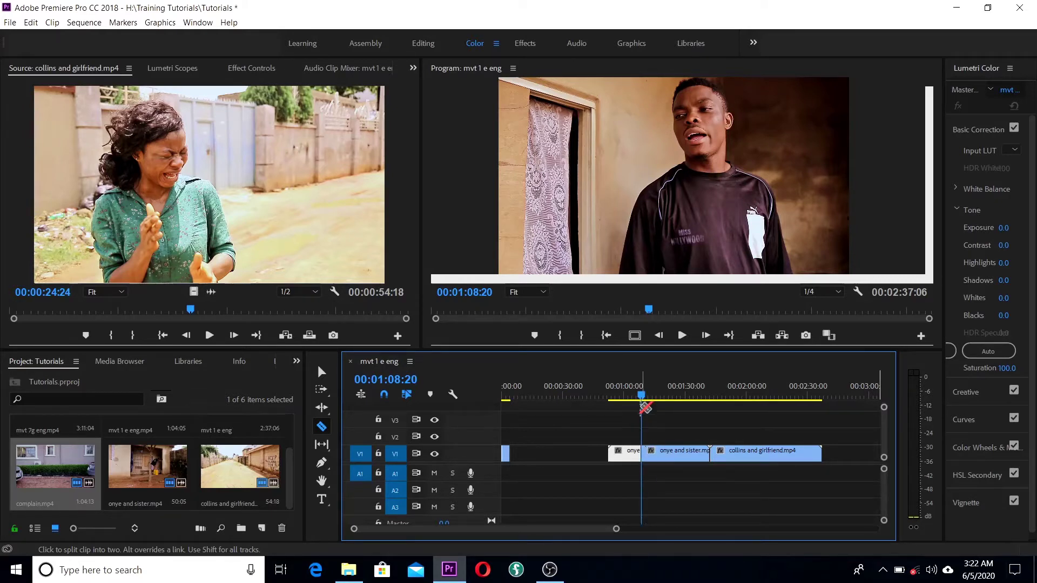
left_click(645, 398)
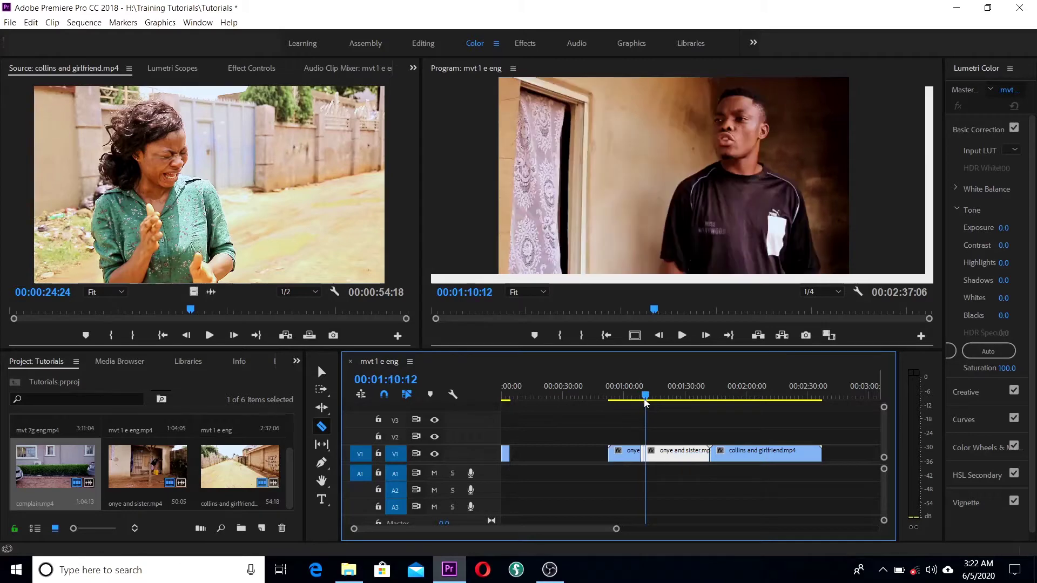
left_click_drag(645, 402, 652, 403)
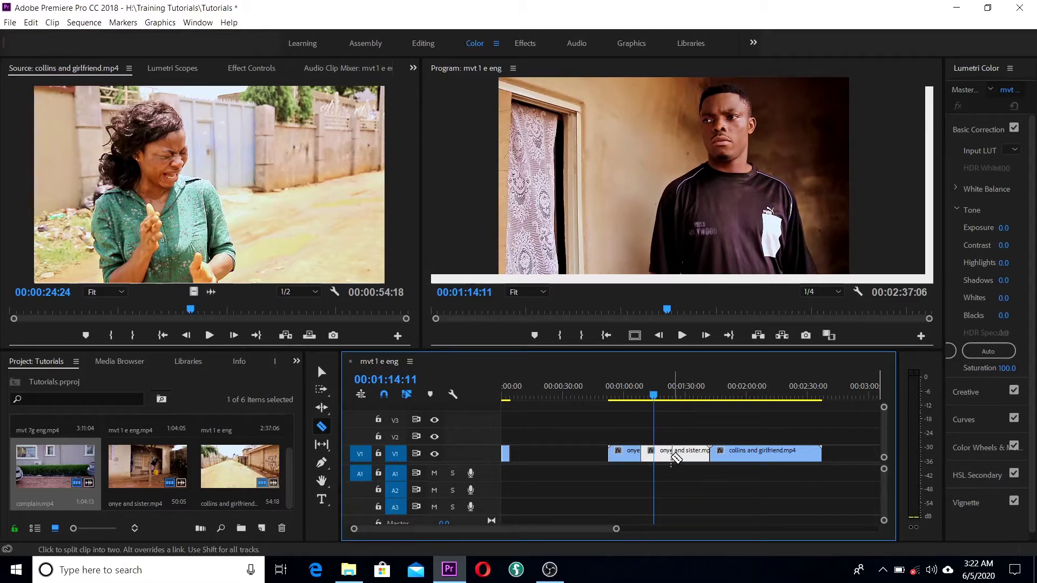
left_click(655, 454)
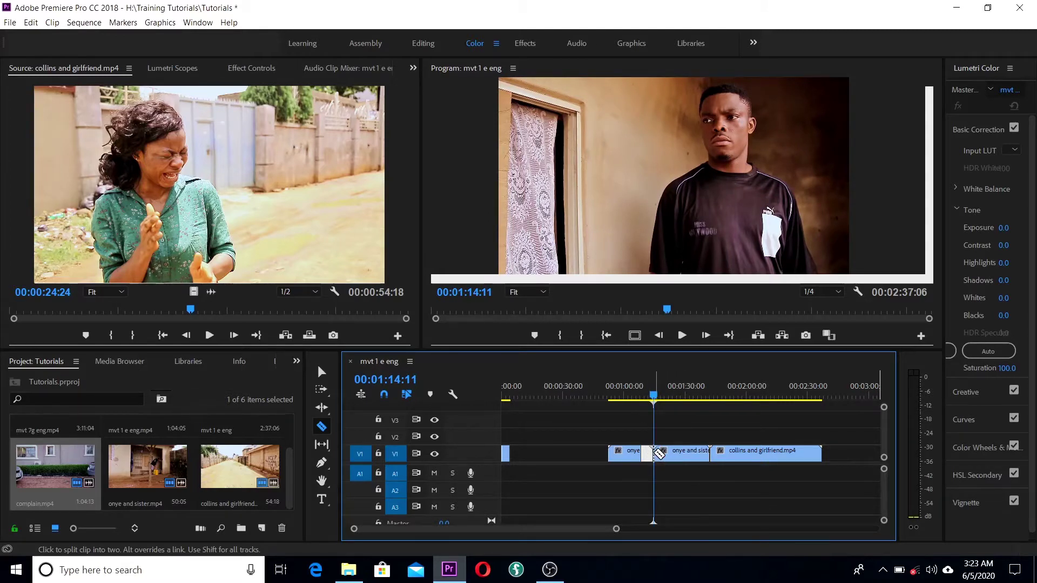
Delete the first and last pieces of onye and sister.mp4, and ripple delete the gap before its middle piece
key("v")
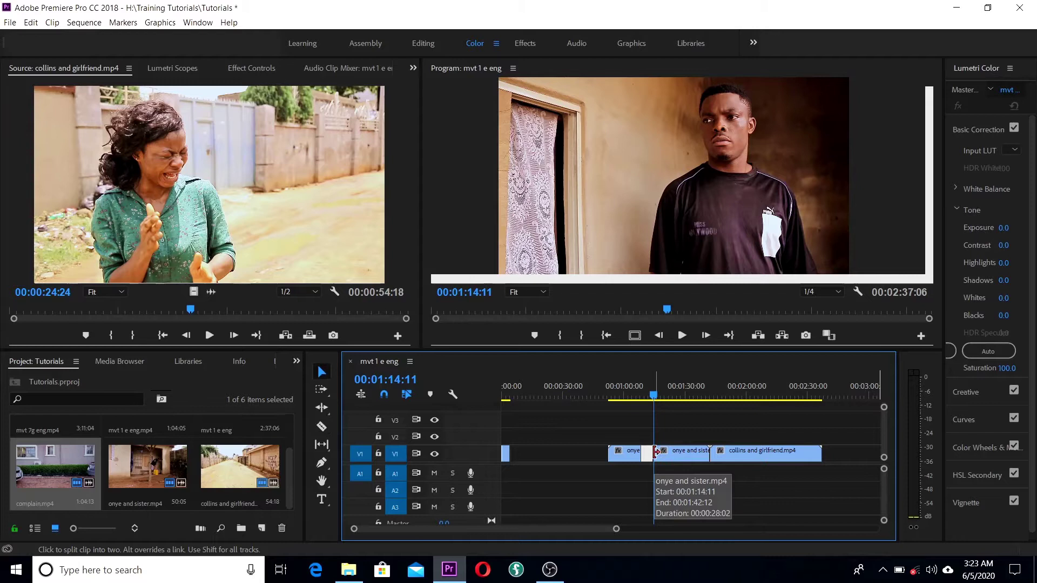
left_click(623, 454)
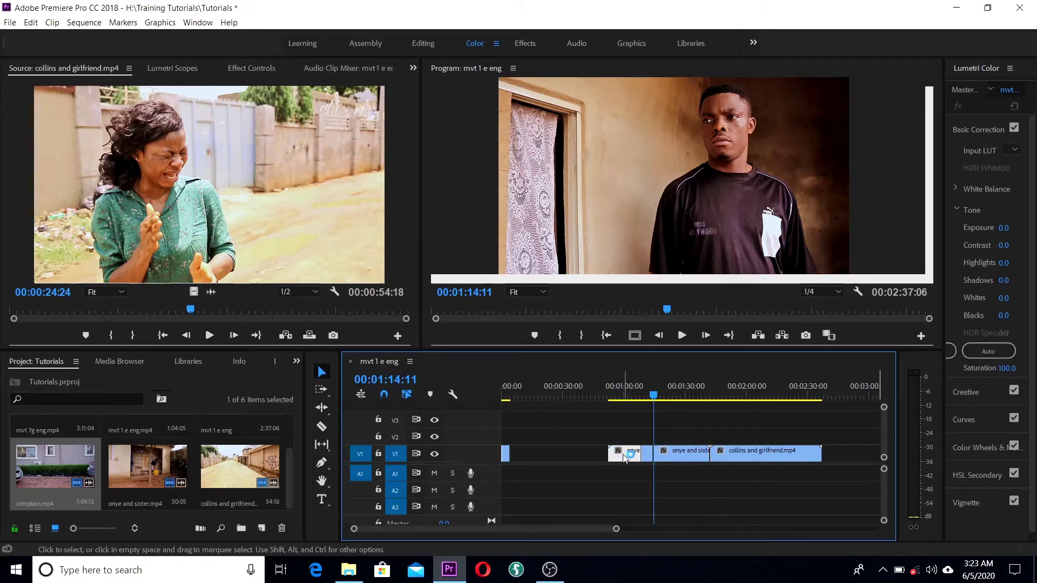
key("Delete")
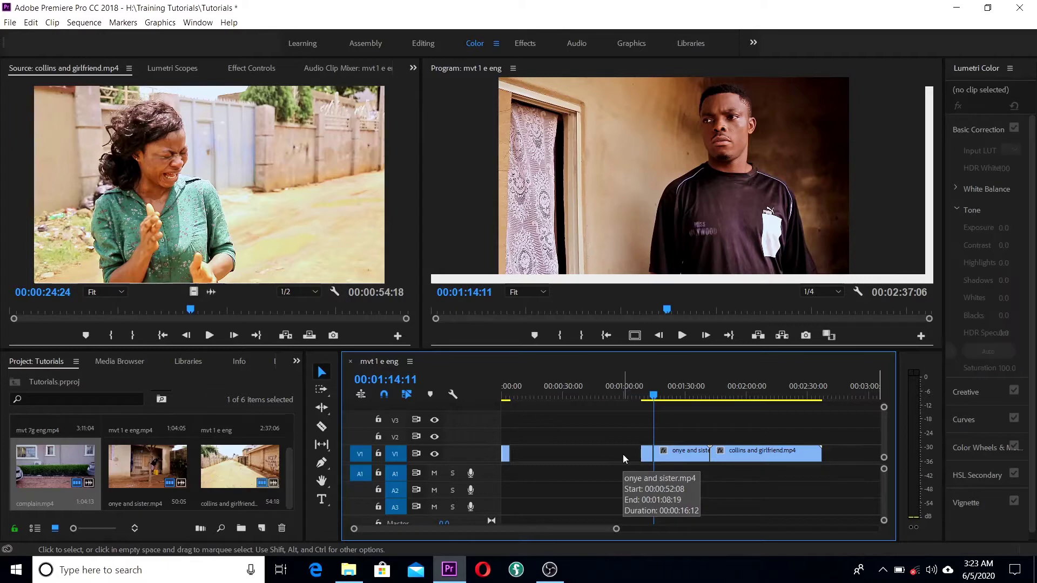
left_click(676, 450)
key("Delete")
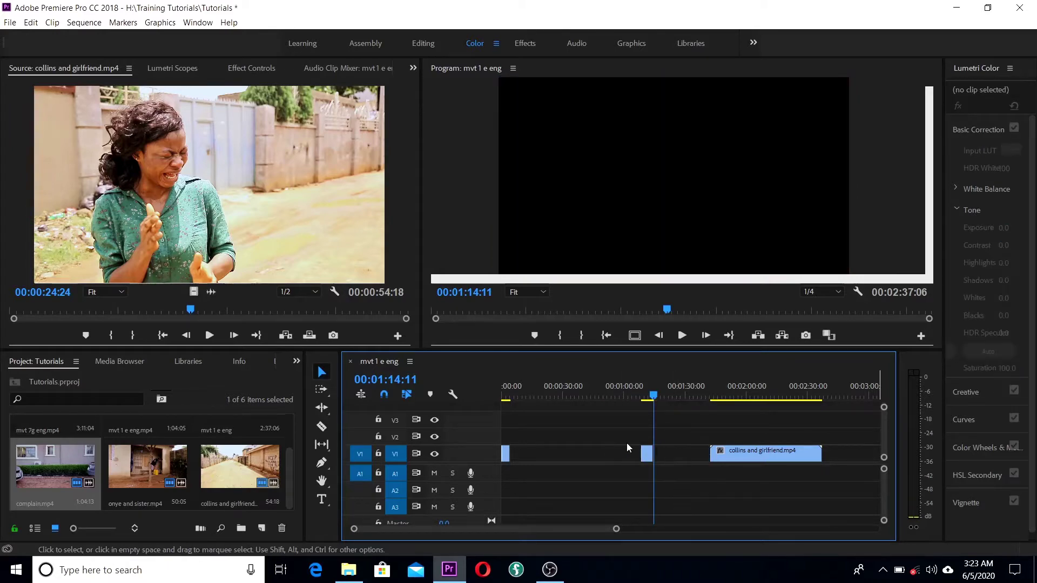
right_click(611, 458)
left_click(626, 462)
Play the sequence from the beginning to review the cut between the first two shots
left_click(510, 397)
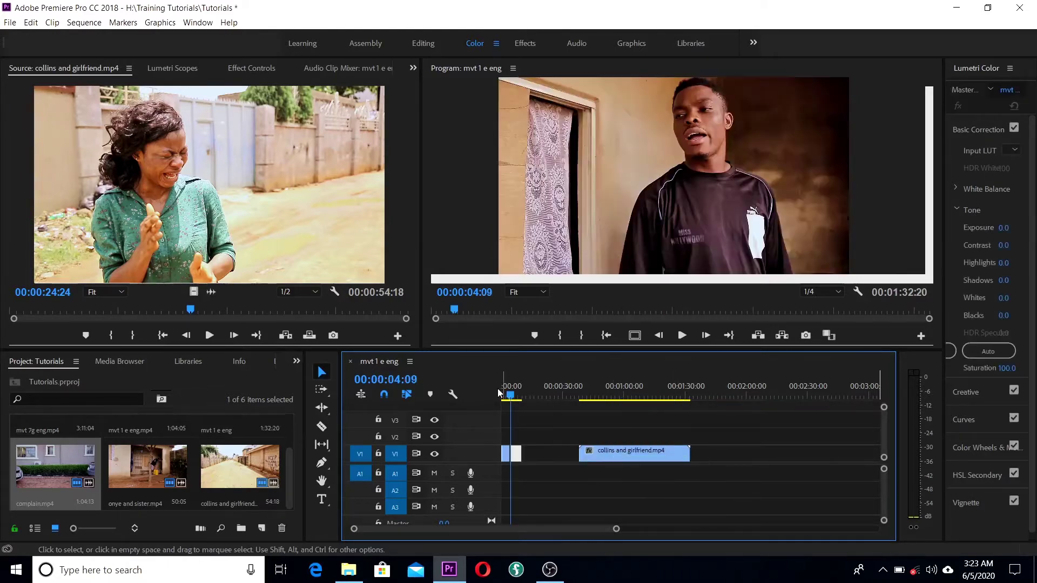
key("Home")
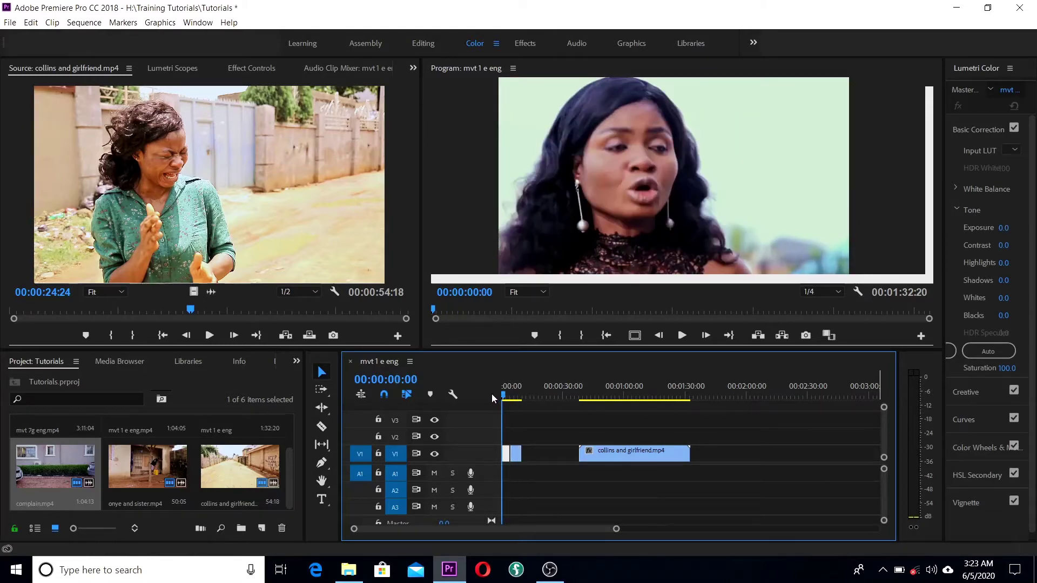
key("space")
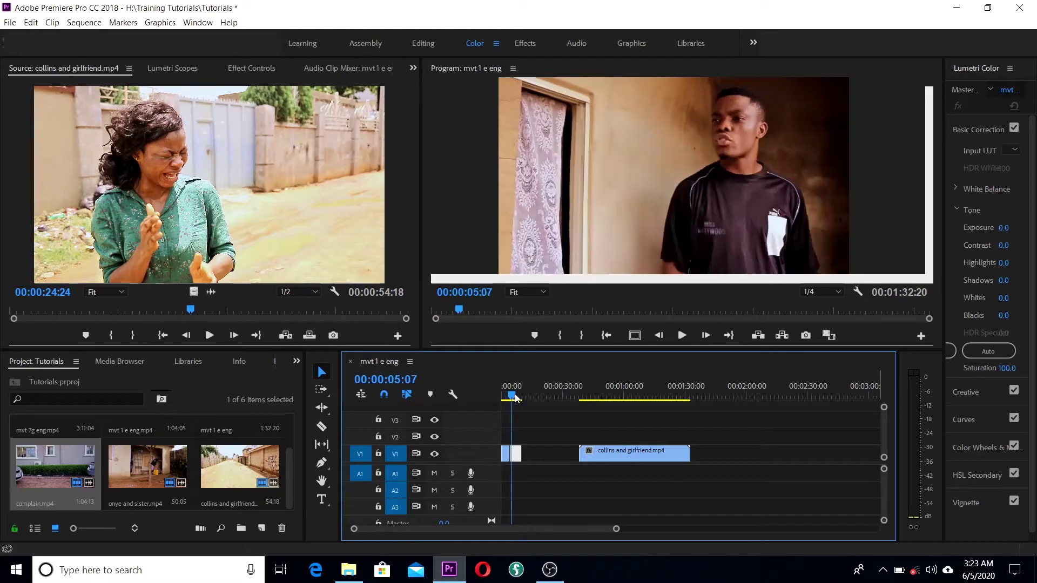
Save the project and split the collins and girlfriend.mp4 clip on V1 at 00:00:52:23 with the Razor tool
left_click_drag(517, 398, 606, 398)
left_click_drag(610, 396, 646, 397)
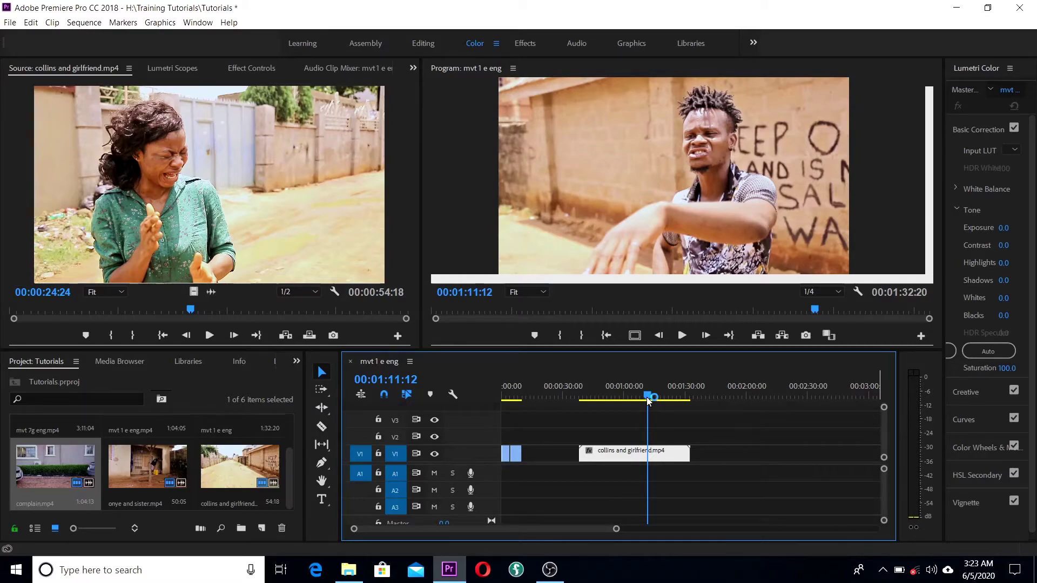
mouse_move(648, 400)
left_mouse_down()
mouse_move(660, 401)
mouse_move(638, 400)
left_mouse_up()
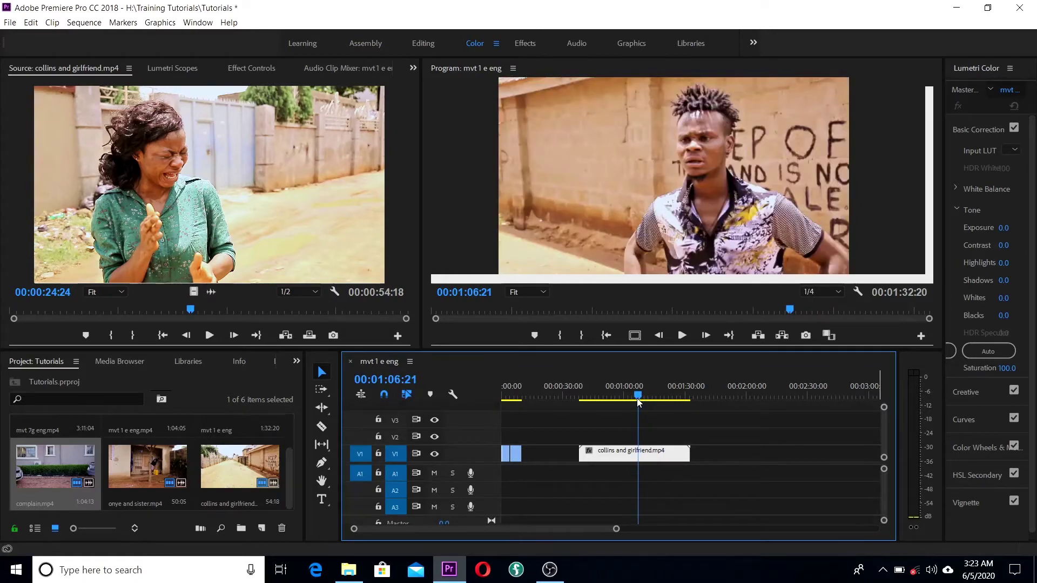
left_click_drag(637, 397, 608, 407)
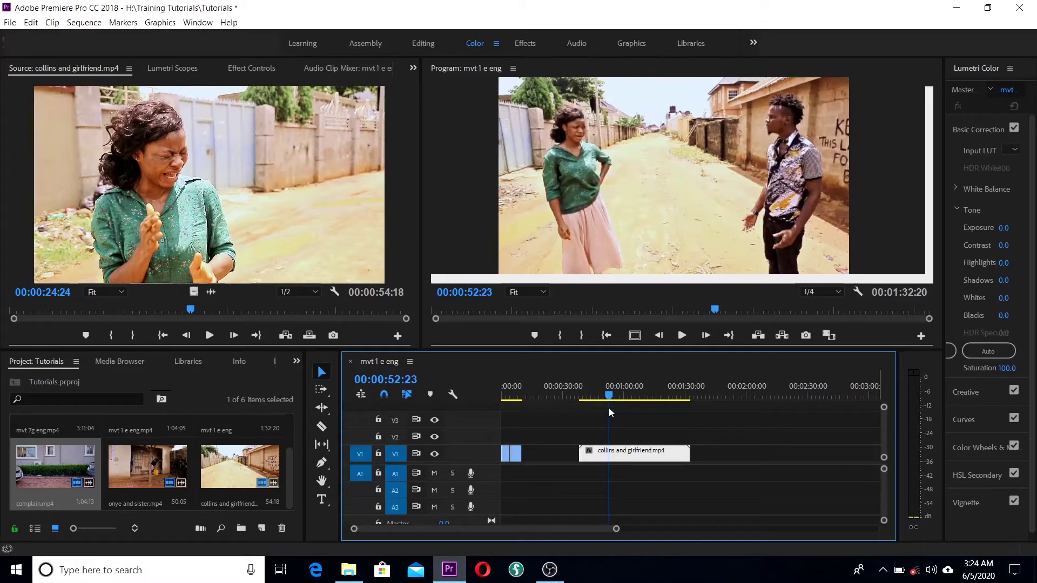
key("ctrl+s")
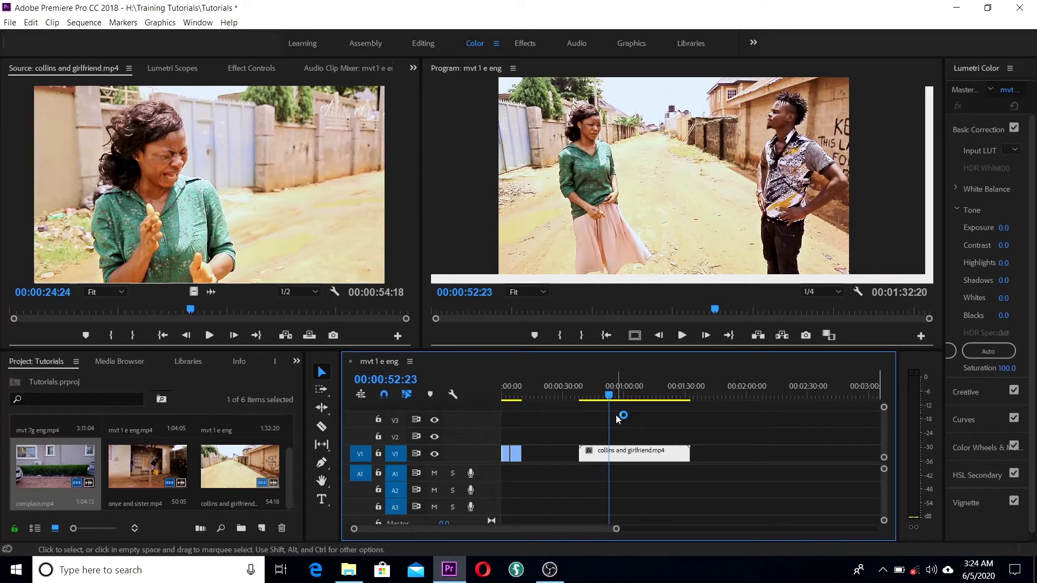
key("c")
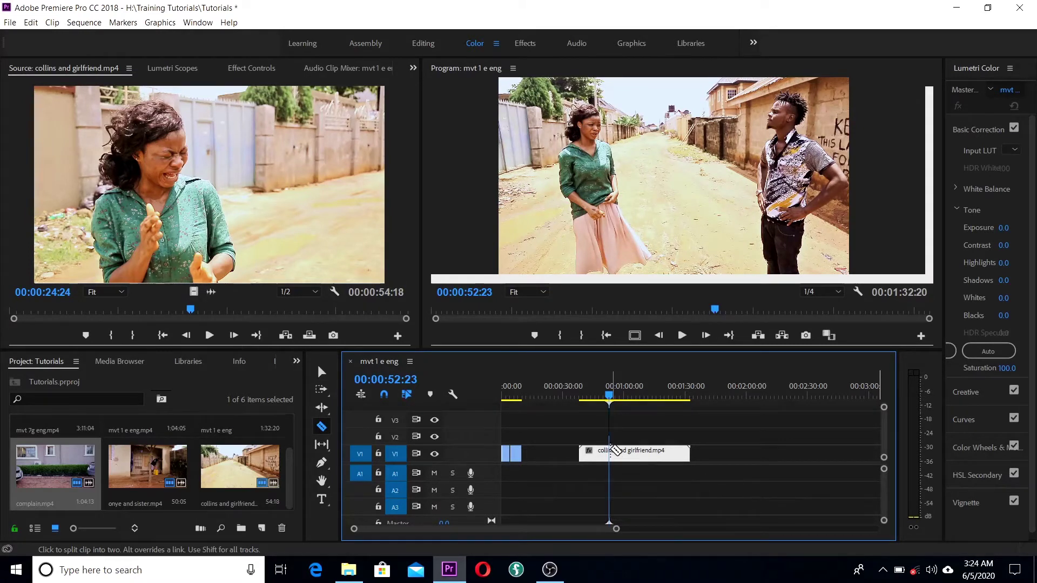
left_click(615, 453)
Split the remaining part of collins and girlfriend.mp4 at 00:01:02:09
left_click_drag(609, 398, 630, 399)
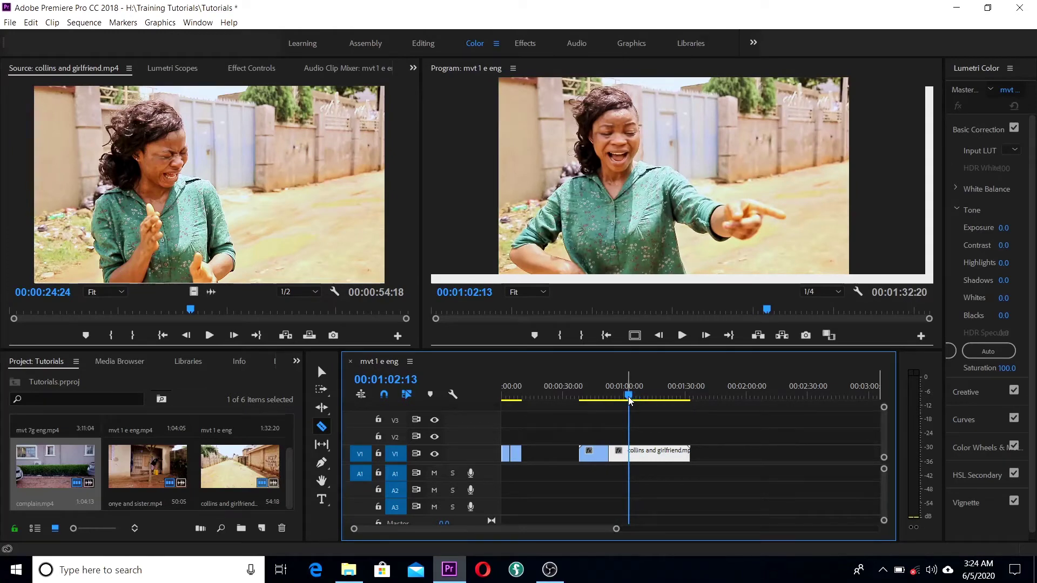
key("Left")
key("Left")
key("Left")
key("Left")
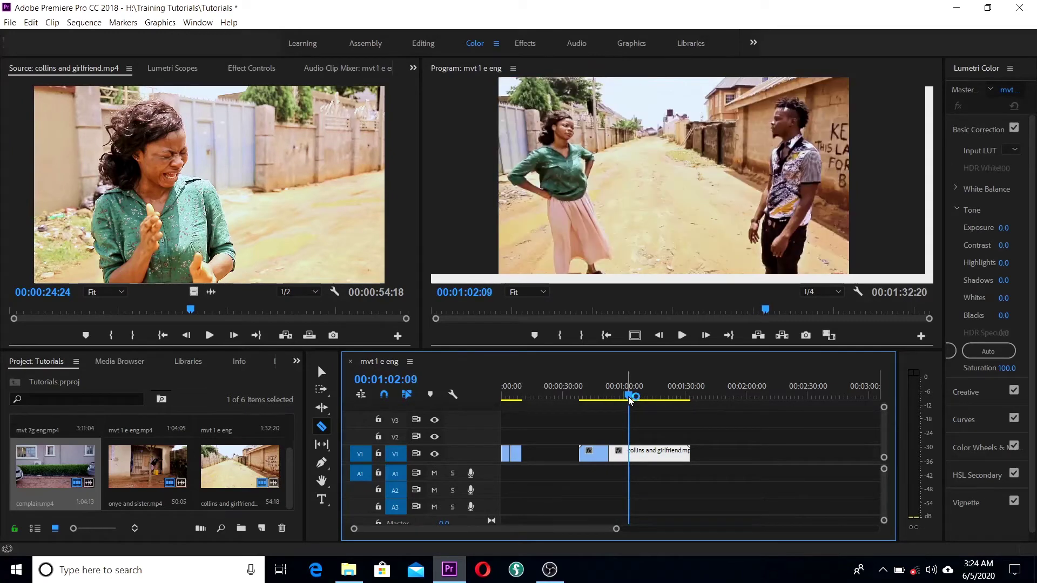
left_click(629, 454)
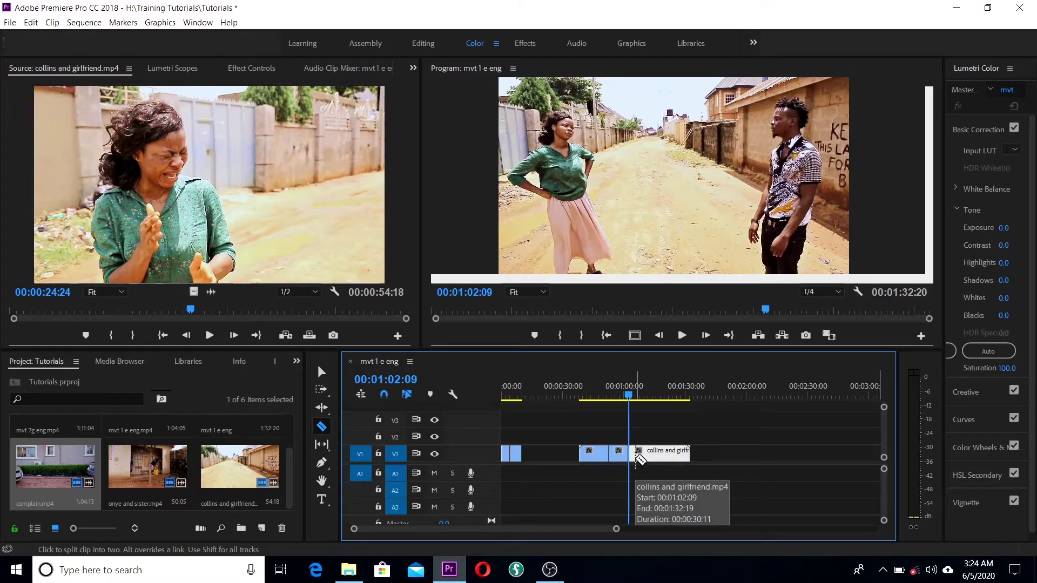
Delete the first and last pieces of collins and girlfriend.mp4, and ripple delete the gap before its middle piece
key("v")
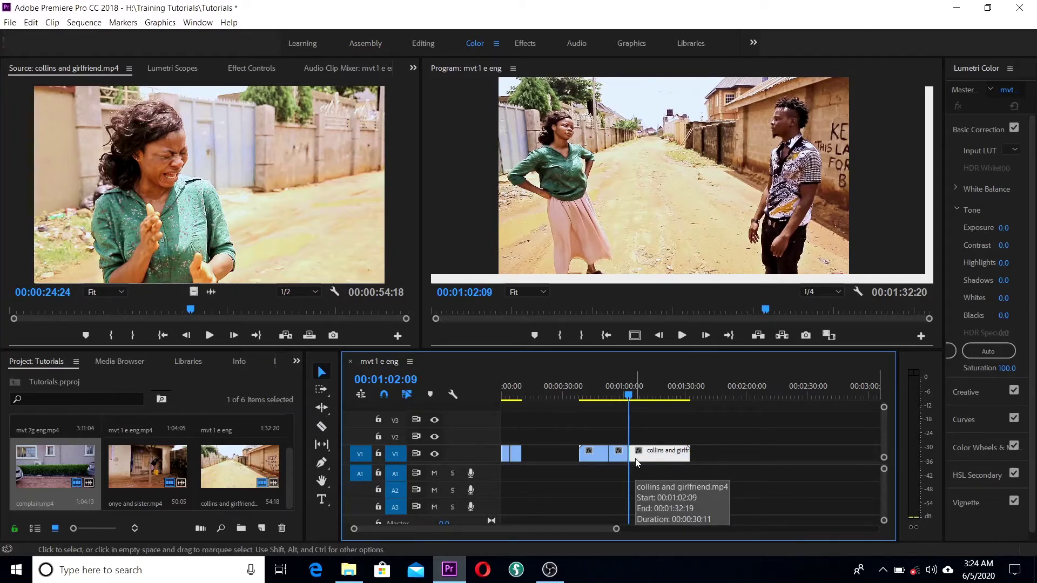
left_click(597, 456)
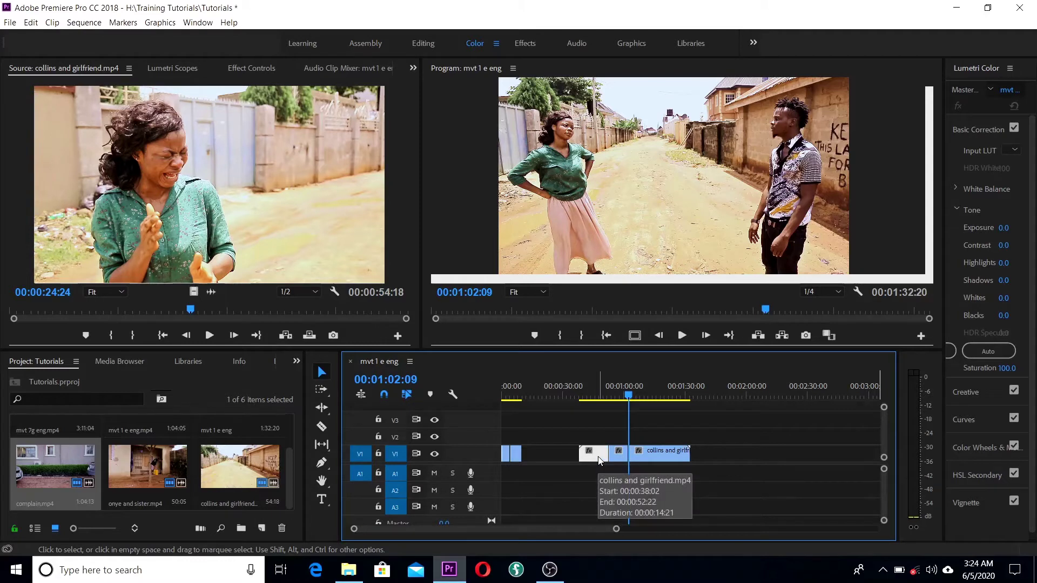
key("Delete")
left_click(646, 455)
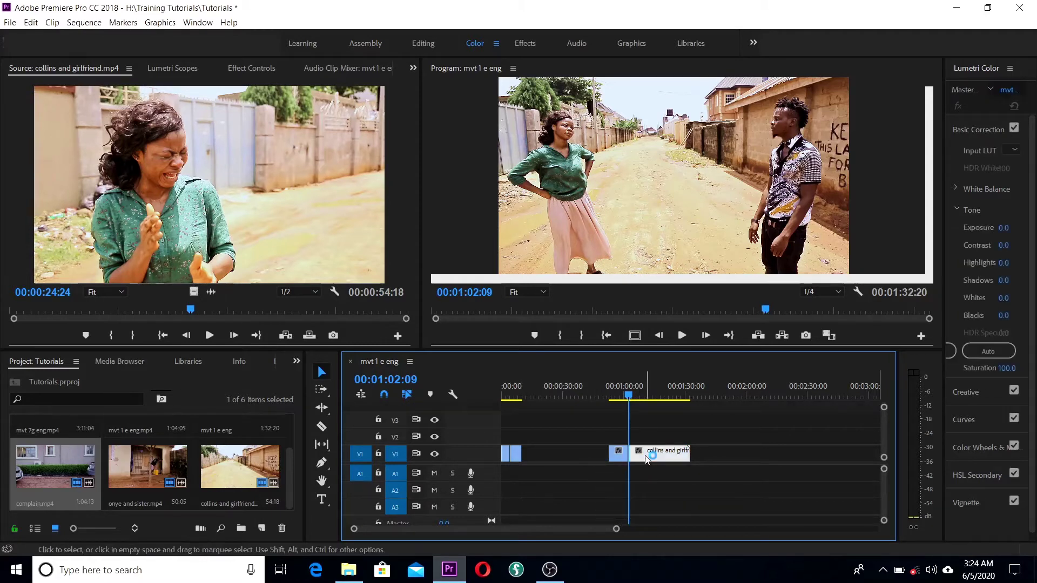
key("Delete")
right_click(565, 456)
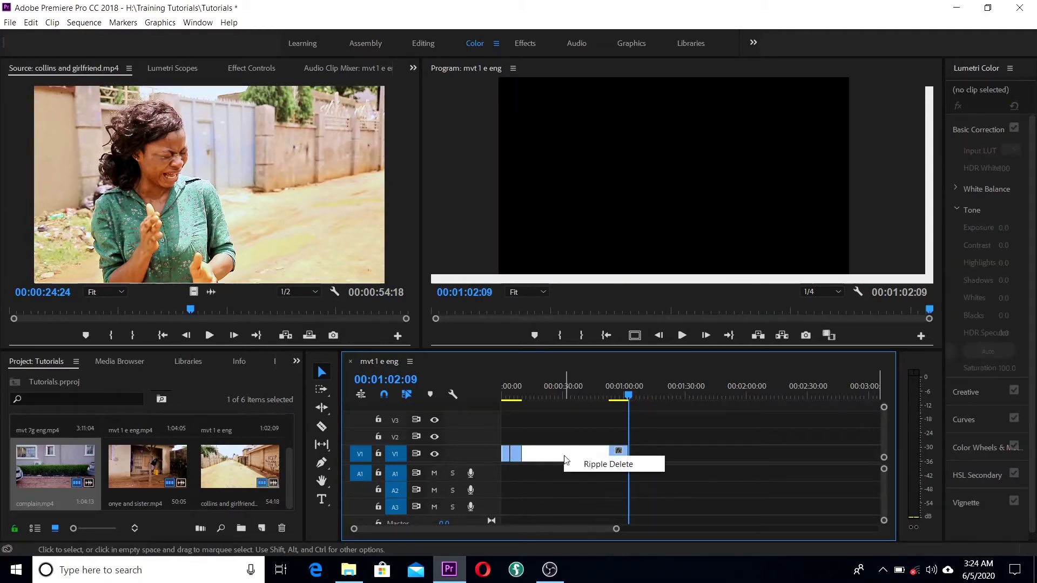
left_click(607, 464)
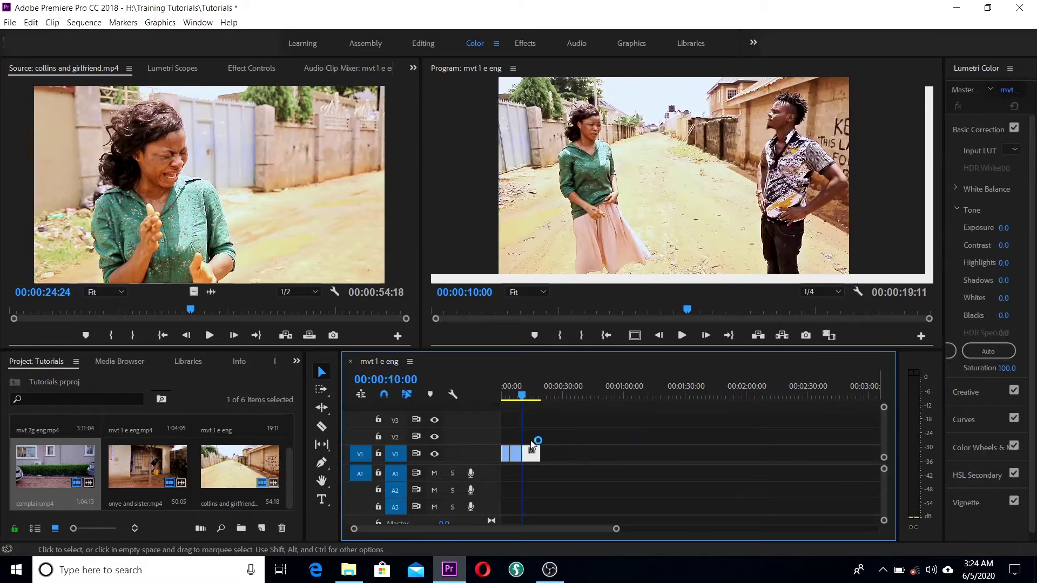
Reopen a gap before the third shot and ripple delete that gap again
key("ctrl+z")
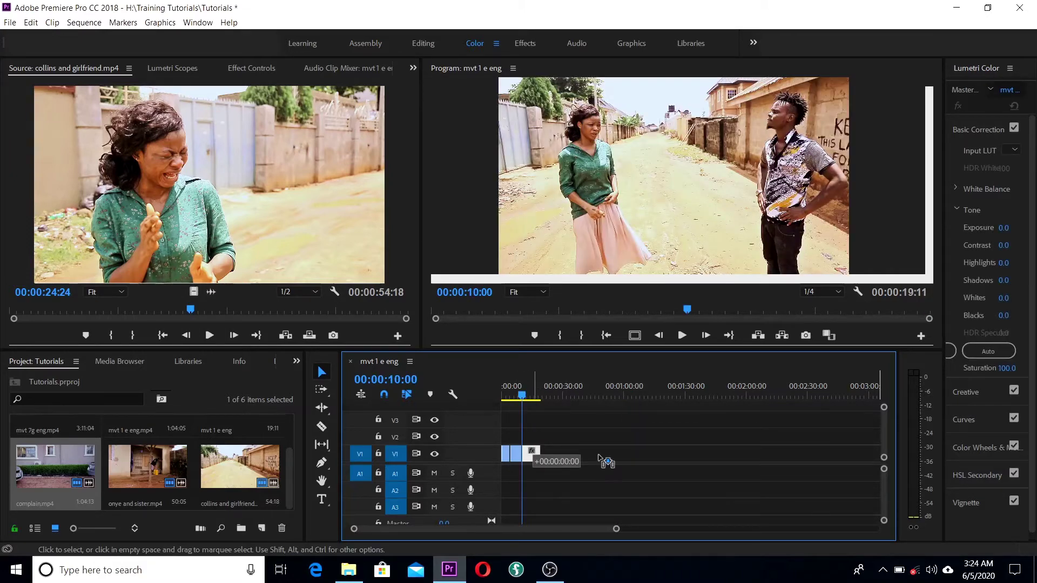
right_click(552, 452)
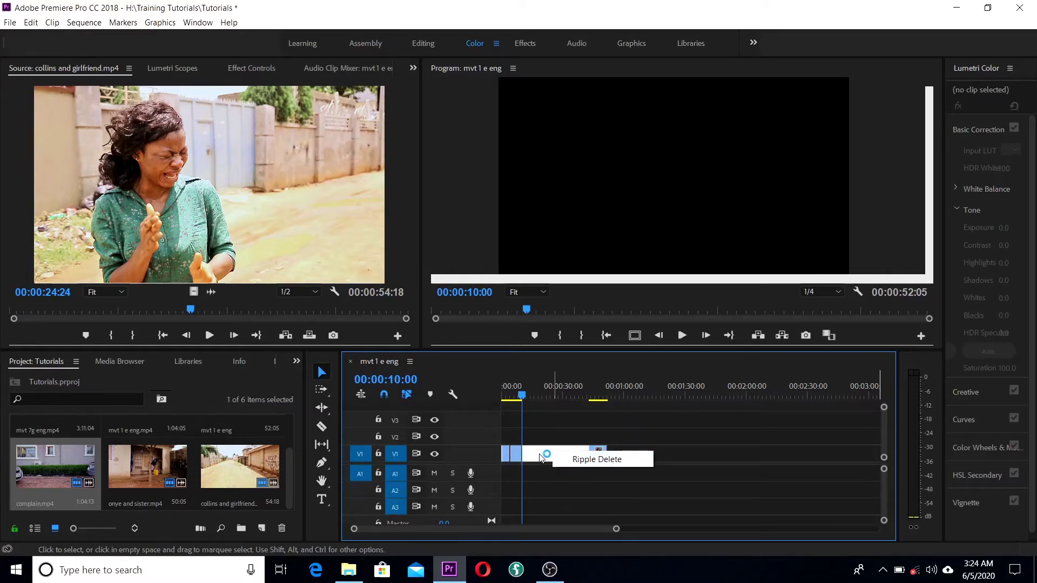
left_click(581, 460)
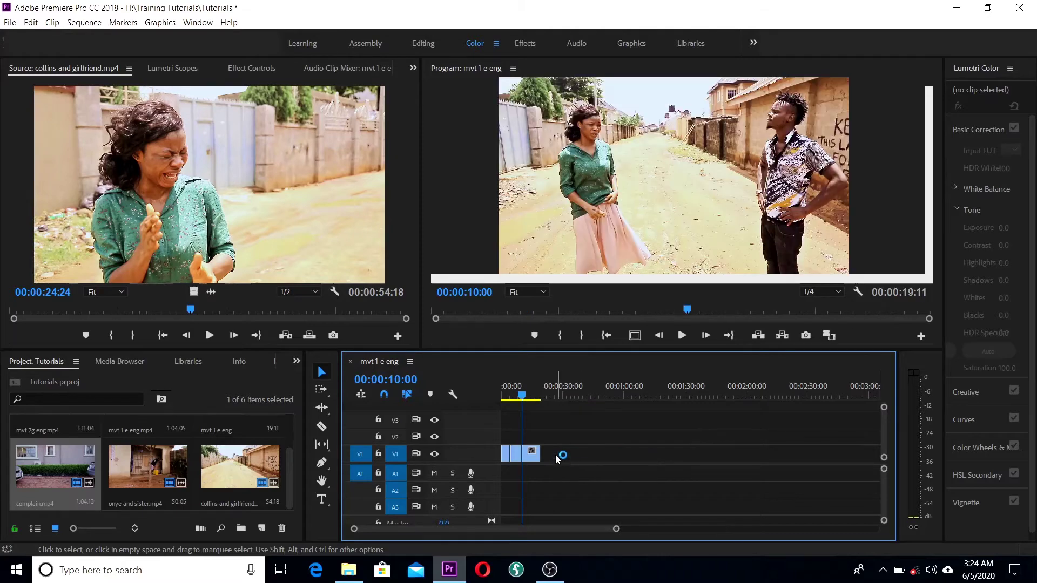
Play and scrub the sequence from the beginning to review the cuts between the three joined shots
left_click_drag(520, 396, 490, 408)
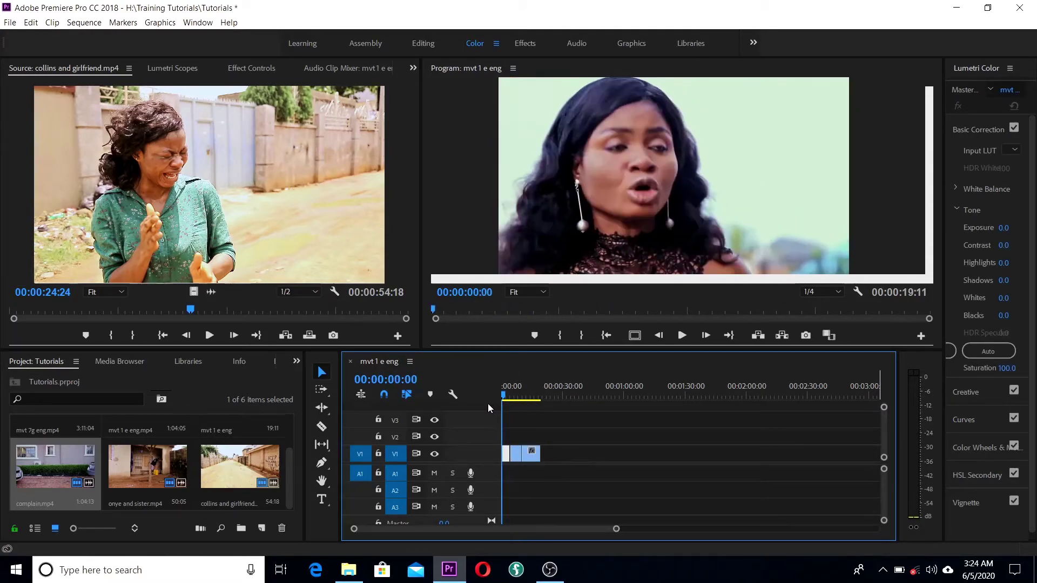
key("space")
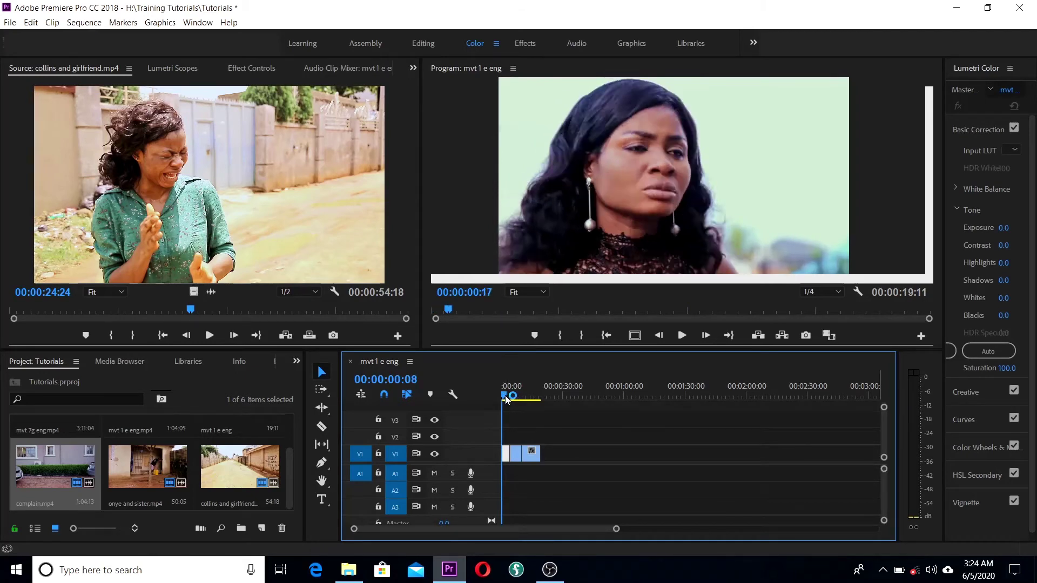
mouse_move(507, 400)
left_mouse_down()
mouse_move(542, 393)
mouse_move(491, 401)
left_mouse_up()
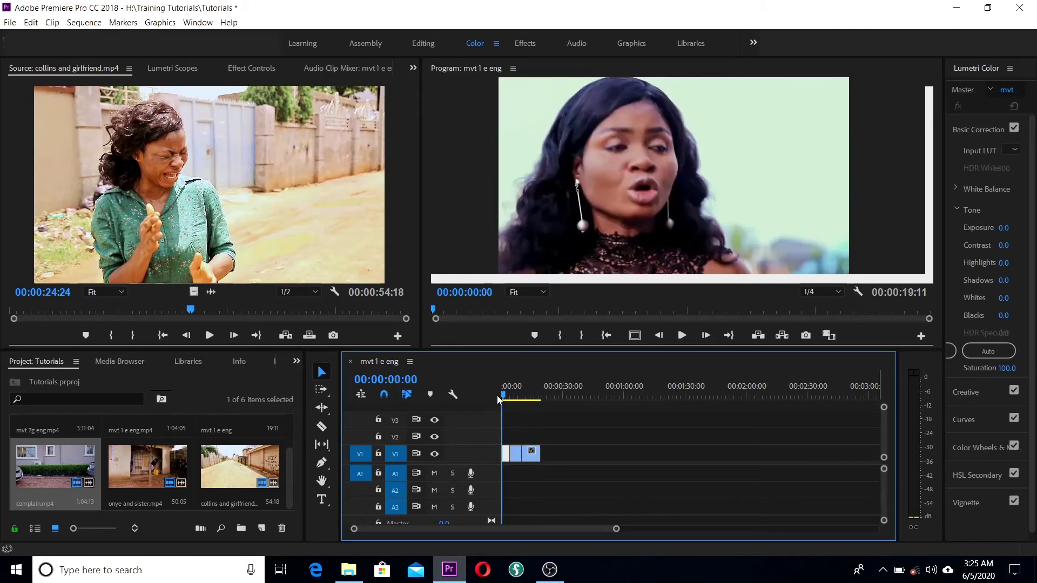
left_click(517, 400)
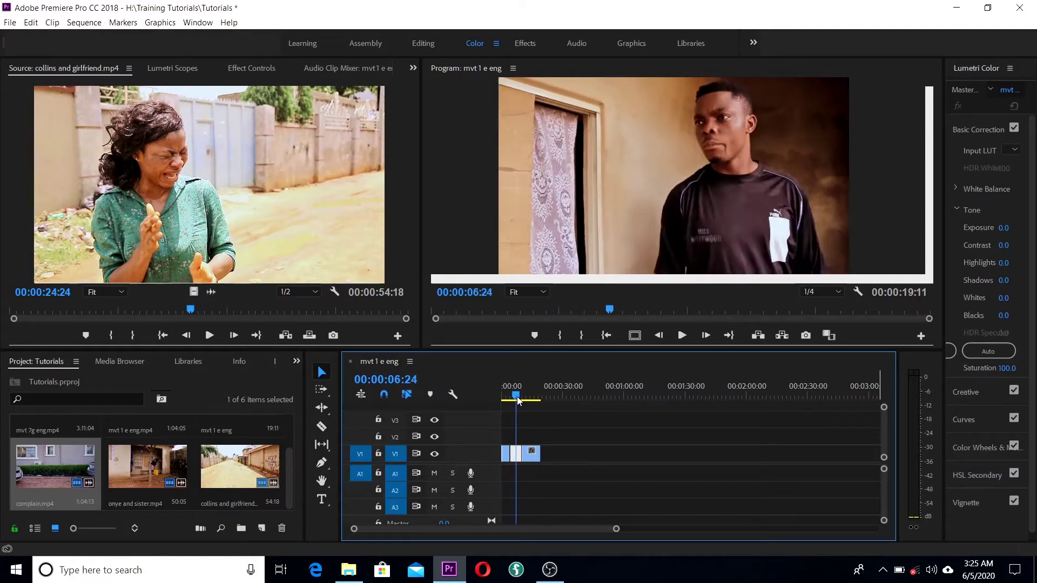
left_click_drag(517, 400, 493, 401)
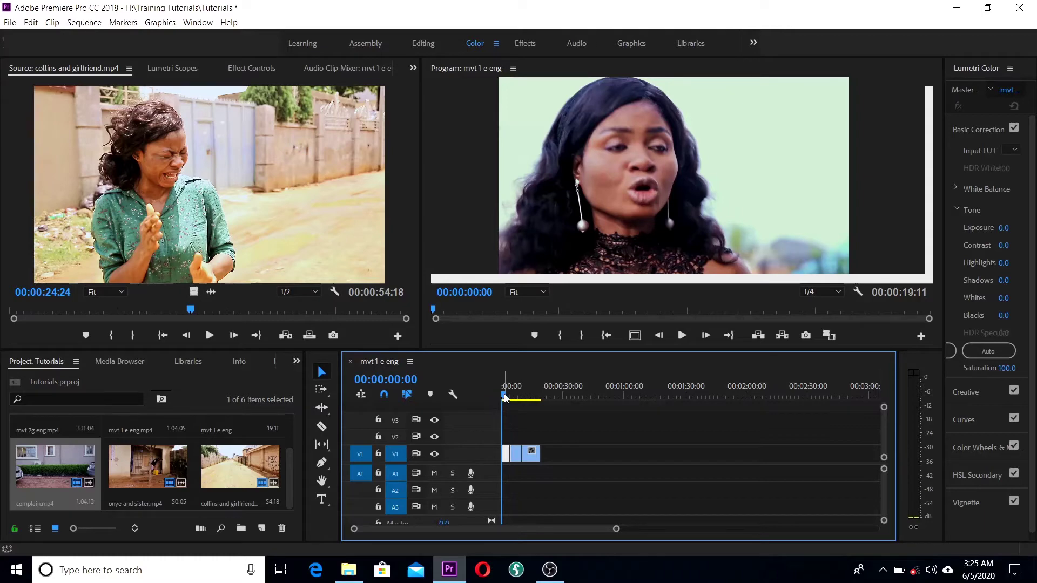
mouse_move(498, 396)
left_mouse_down()
mouse_move(522, 399)
mouse_move(495, 400)
left_mouse_up()
key("space")
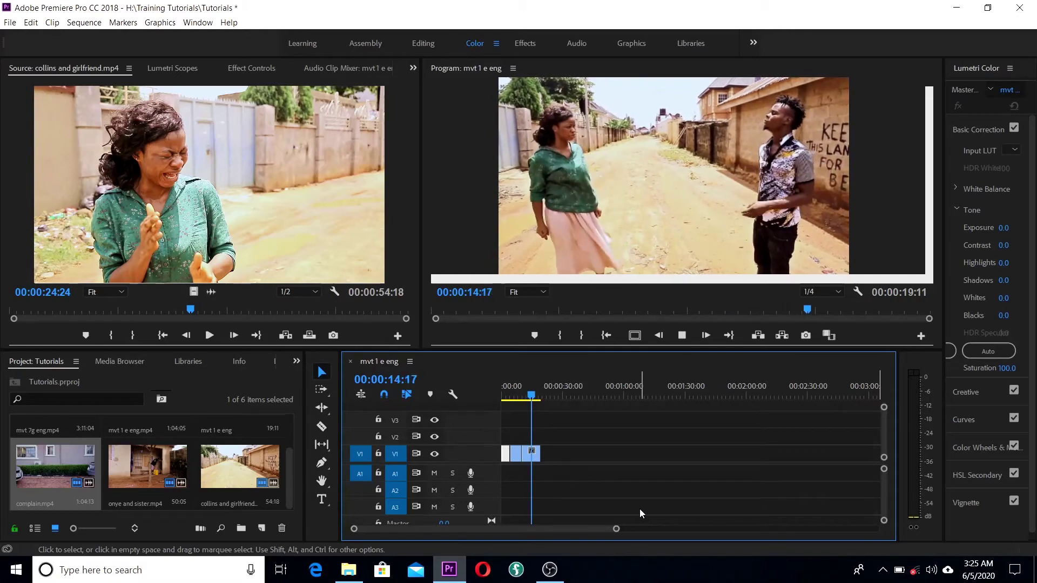
key("space")
left_click_drag(529, 393, 481, 395)
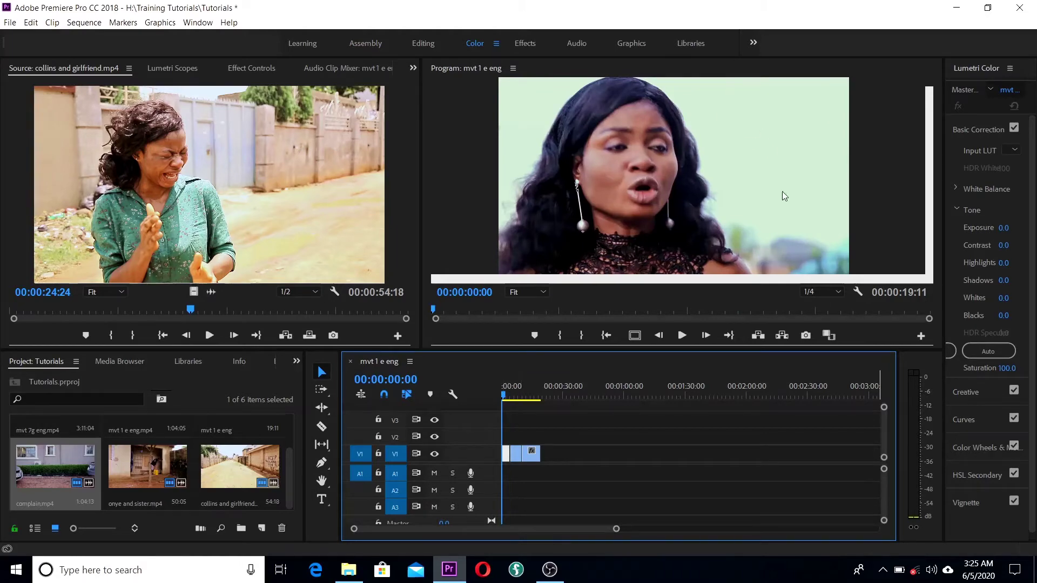
left_click_drag(505, 397, 516, 398)
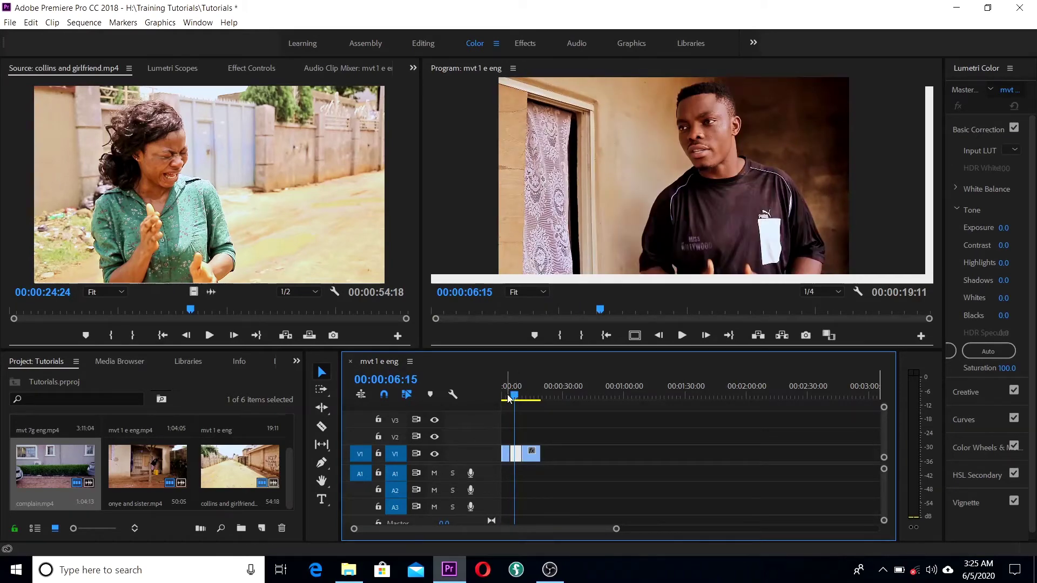
left_click_drag(520, 396, 484, 394)
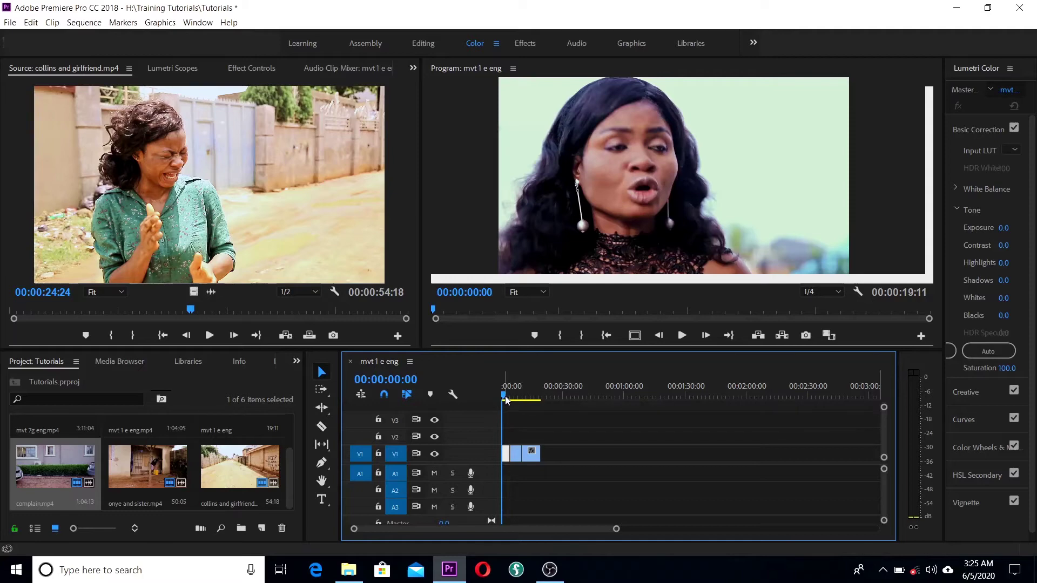
mouse_move(505, 399)
left_mouse_down()
mouse_move(532, 400)
mouse_move(489, 403)
left_mouse_up()
left_click(519, 395)
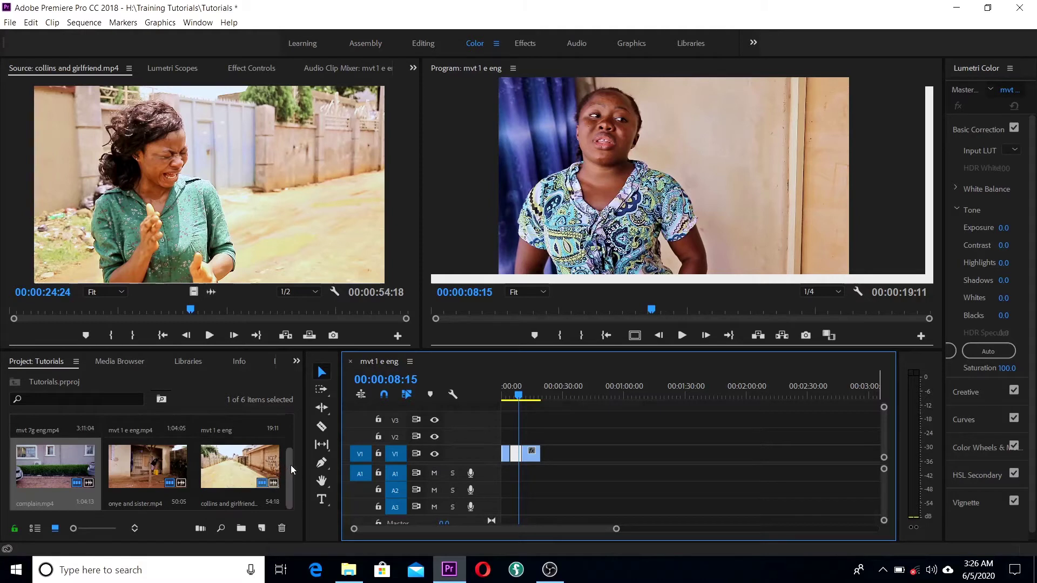
Add complain.mp4 to V1 at about 00:00:36, after the joined shots, then unlink it and delete its audio
mouse_move(290, 465)
left_mouse_down()
mouse_move(291, 429)
mouse_move(297, 482)
left_mouse_up()
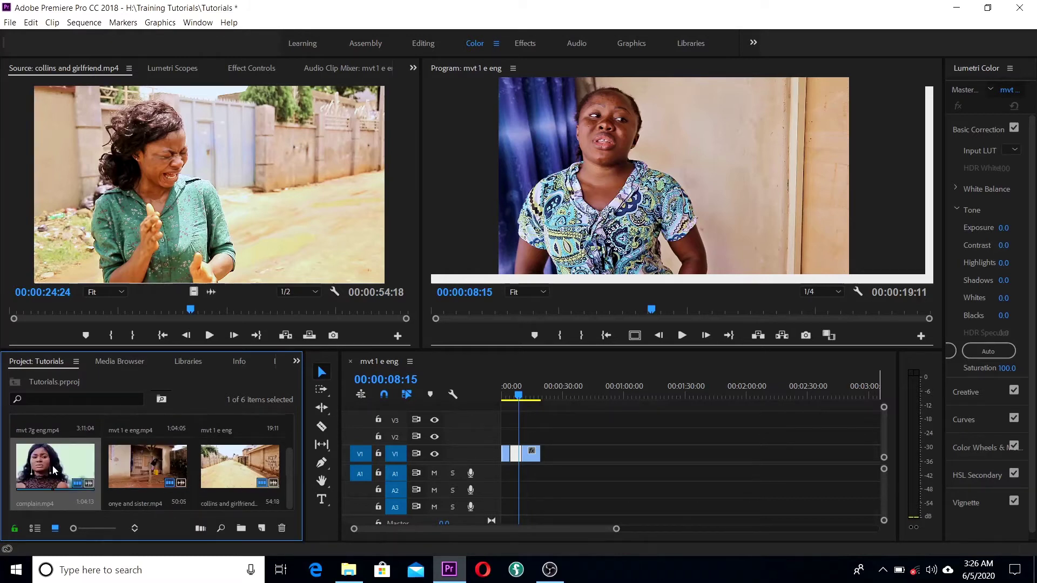
left_click_drag(53, 465, 576, 460)
right_click(618, 473)
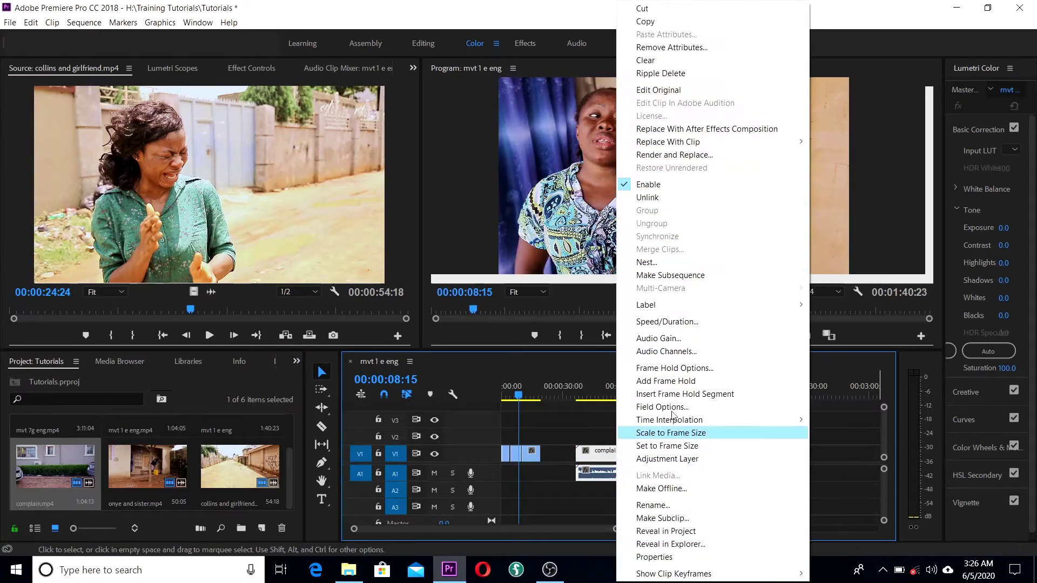
left_click(699, 197)
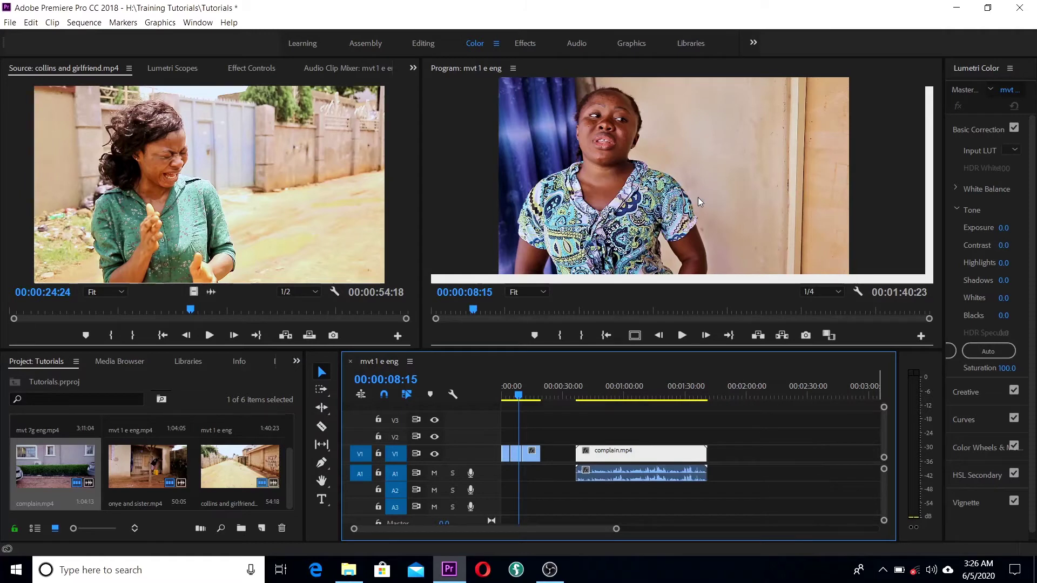
left_click(659, 476)
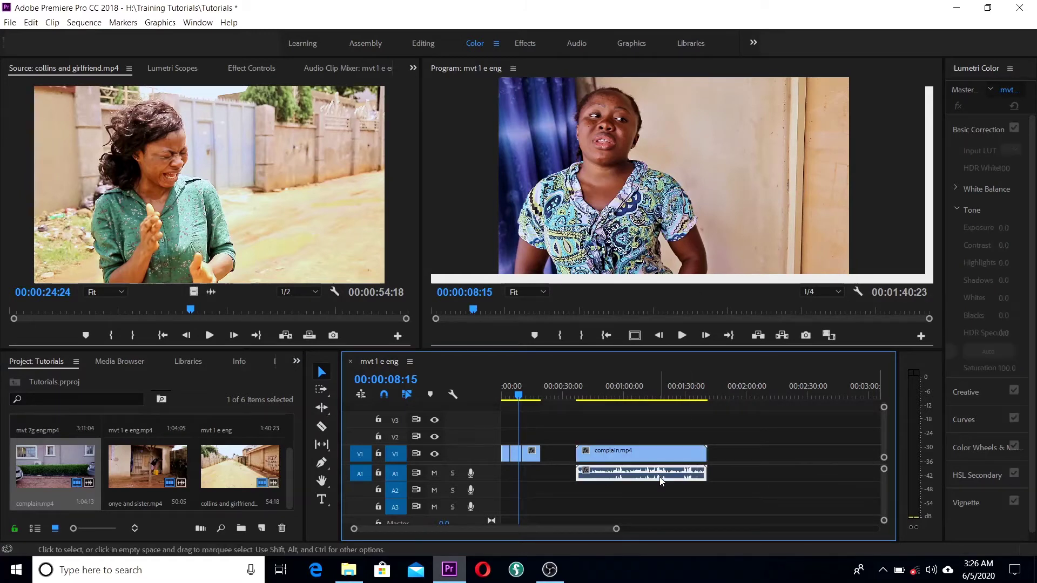
key("Delete")
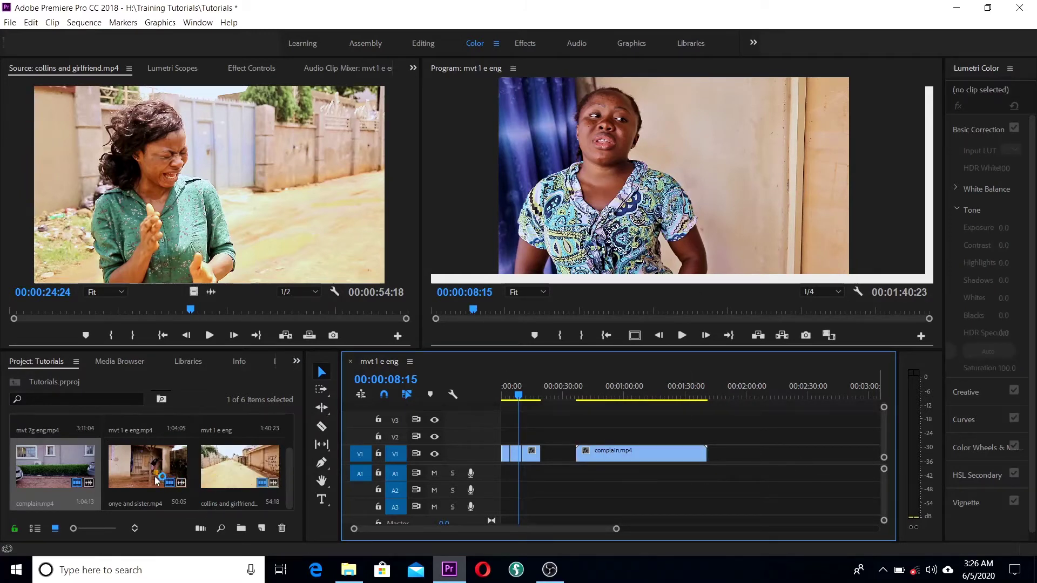
Append onye and sister.mp4 and collins and girlfriend.mp4 directly after complain.mp4 on V1, and save the project
left_click_drag(139, 469, 716, 457)
mouse_move(290, 480)
left_mouse_down()
mouse_move(289, 491)
mouse_move(293, 446)
mouse_move(292, 483)
left_mouse_up()
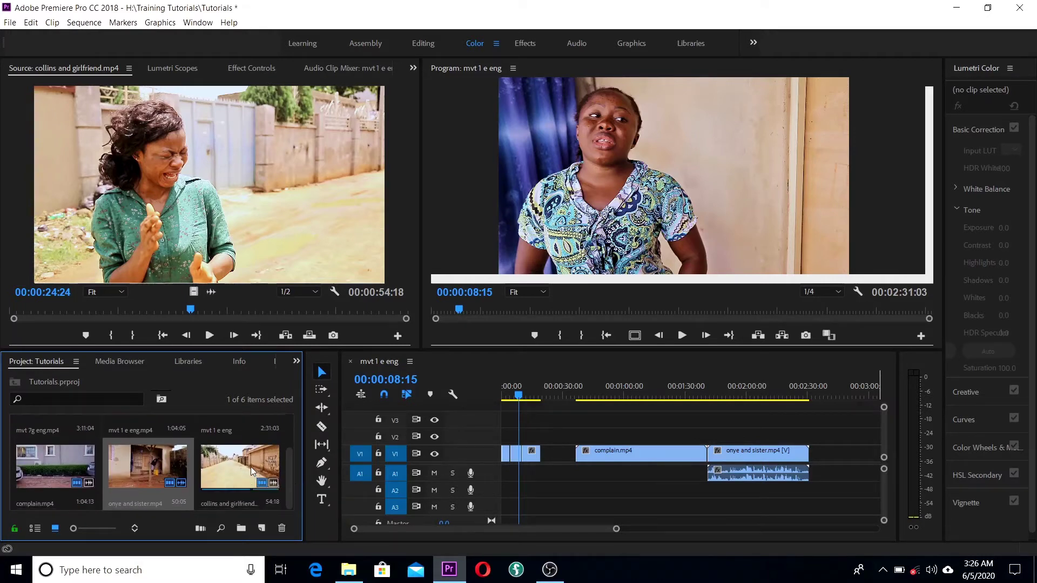
left_click_drag(229, 461, 811, 469)
key("ctrl+s")
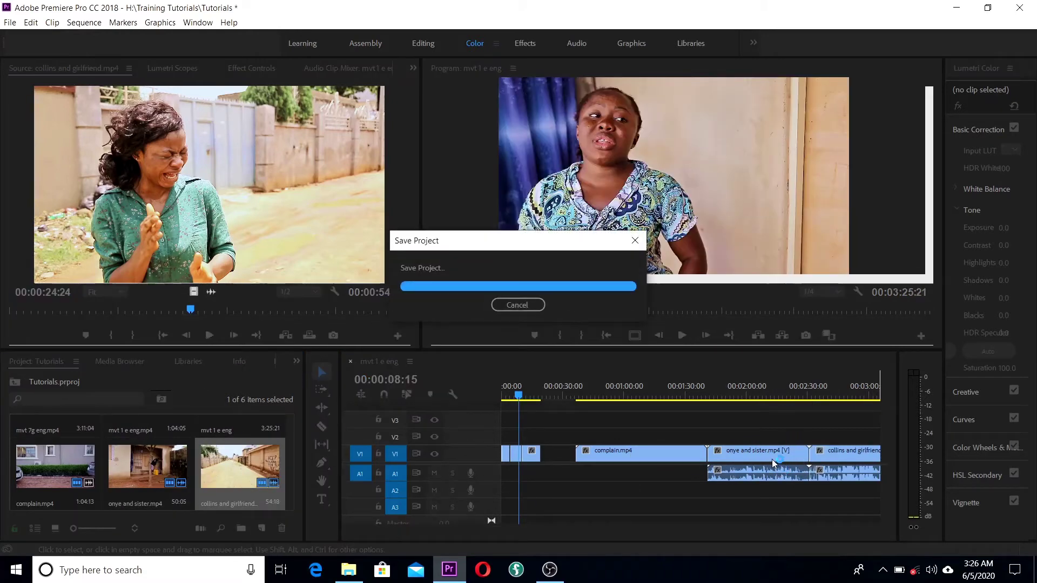
Unlink onye and sister.mp4 and collins and girlfriend.mp4 on V1 and delete the audio of both from A1
right_click(769, 455)
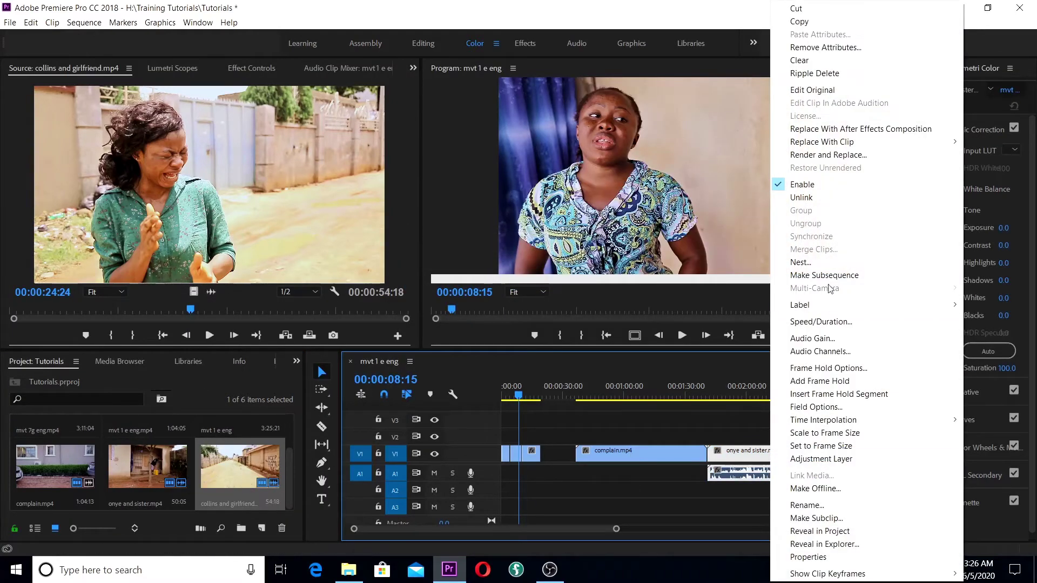
left_click(801, 198)
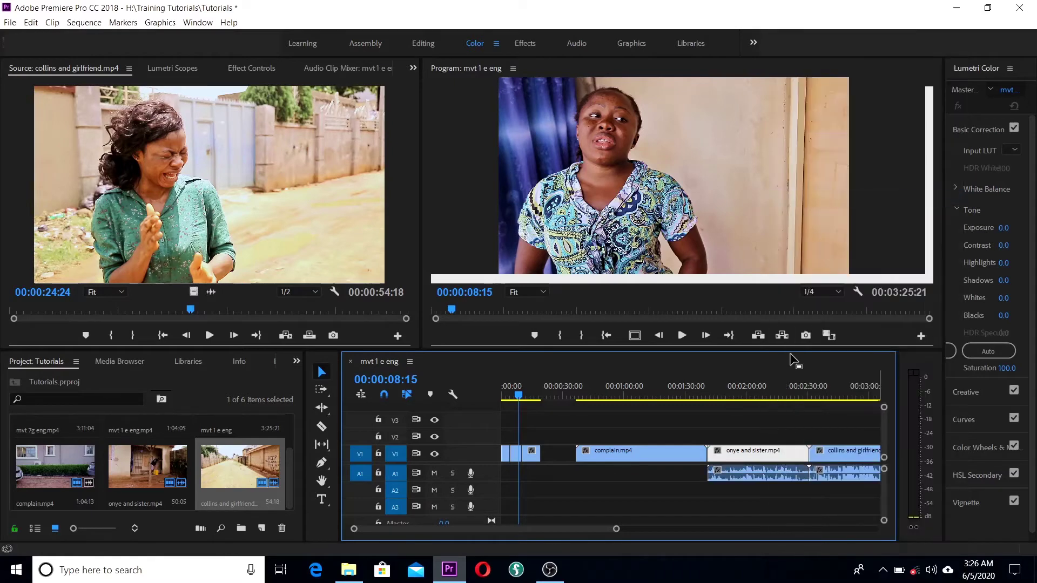
left_click(777, 473)
key("Delete")
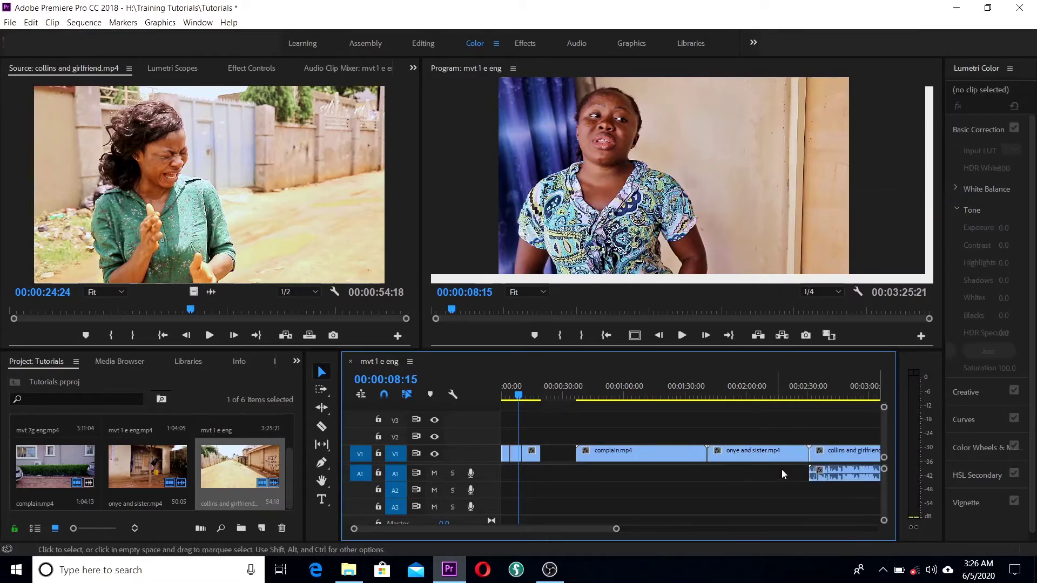
left_click(845, 476)
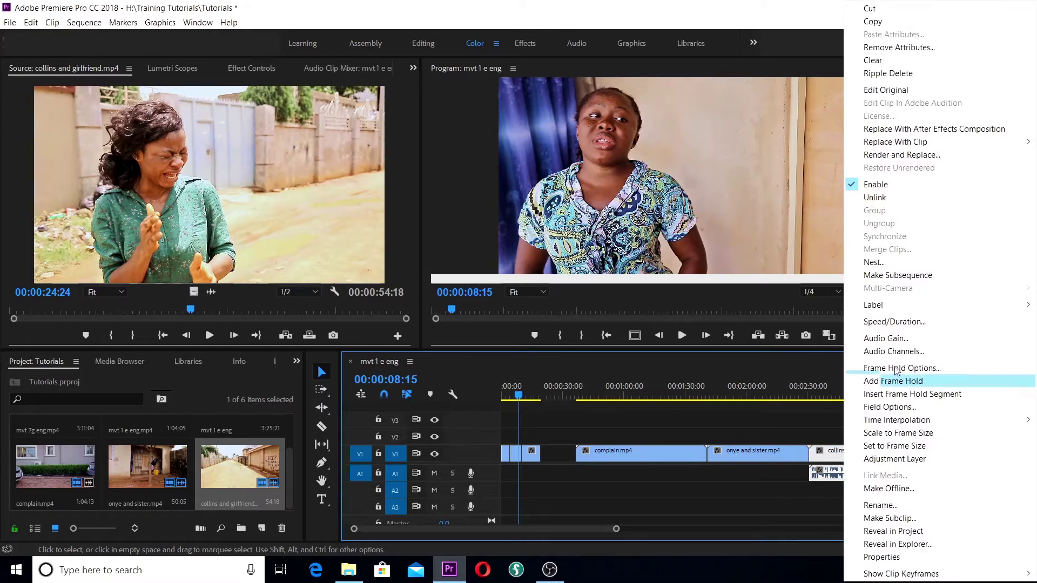
left_click(902, 198)
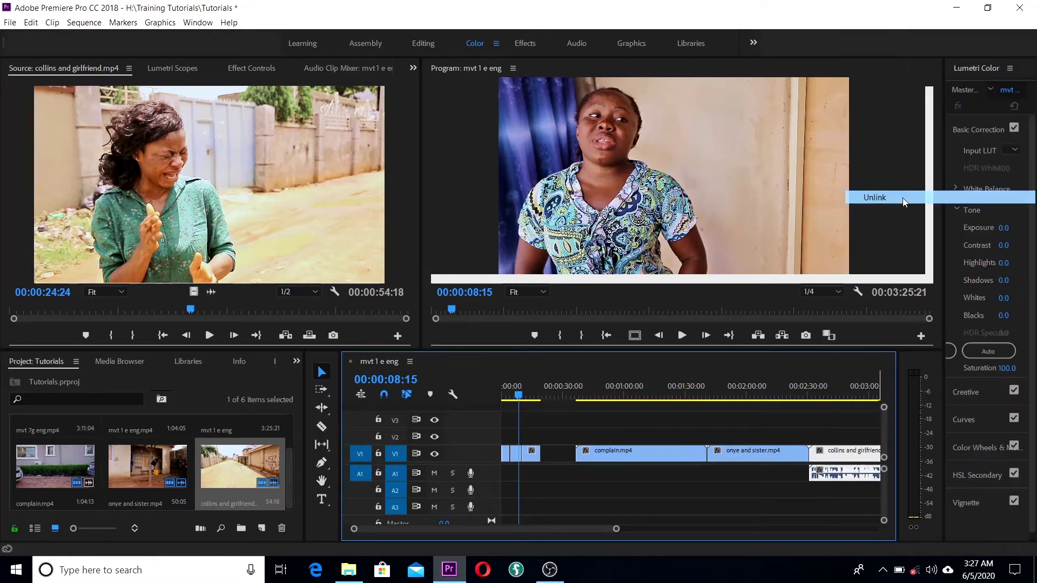
left_click(830, 474)
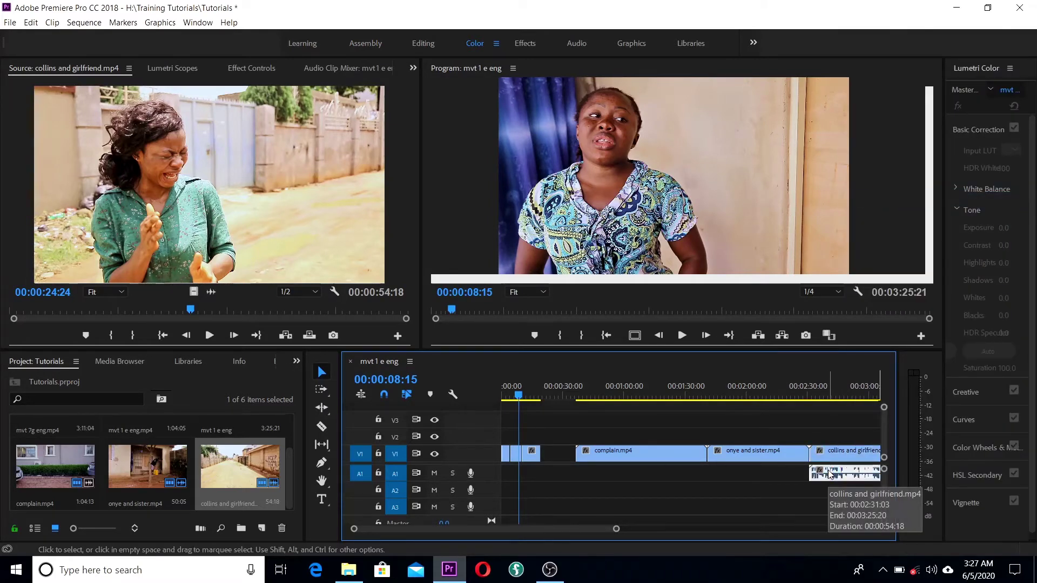
key("Delete")
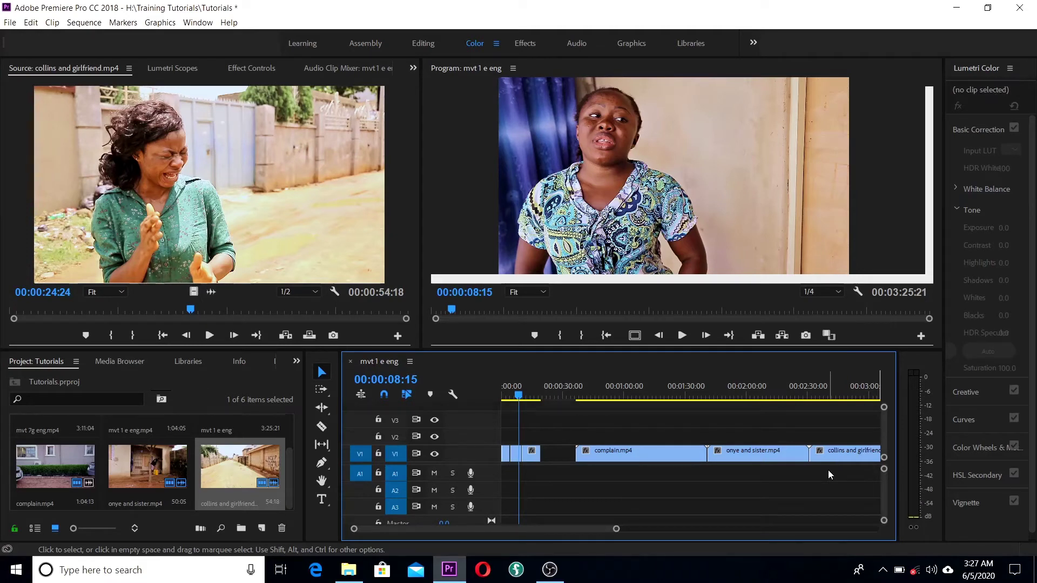
Trim the start of complain.mp4, the first of the newly added clips, to 00:00:48:24, leaving the following clips in place
key("minus")
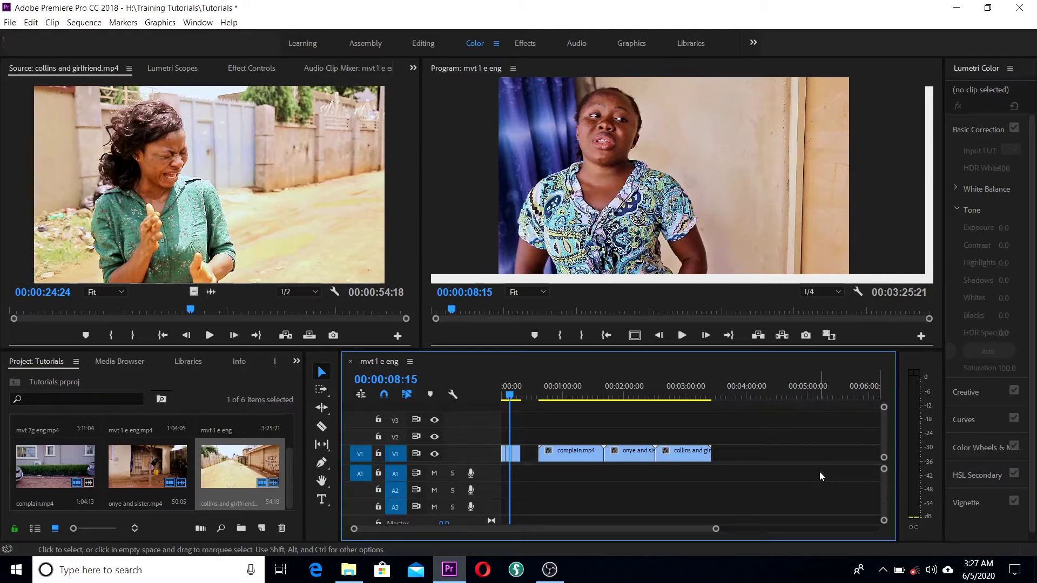
left_click_drag(511, 400, 567, 405)
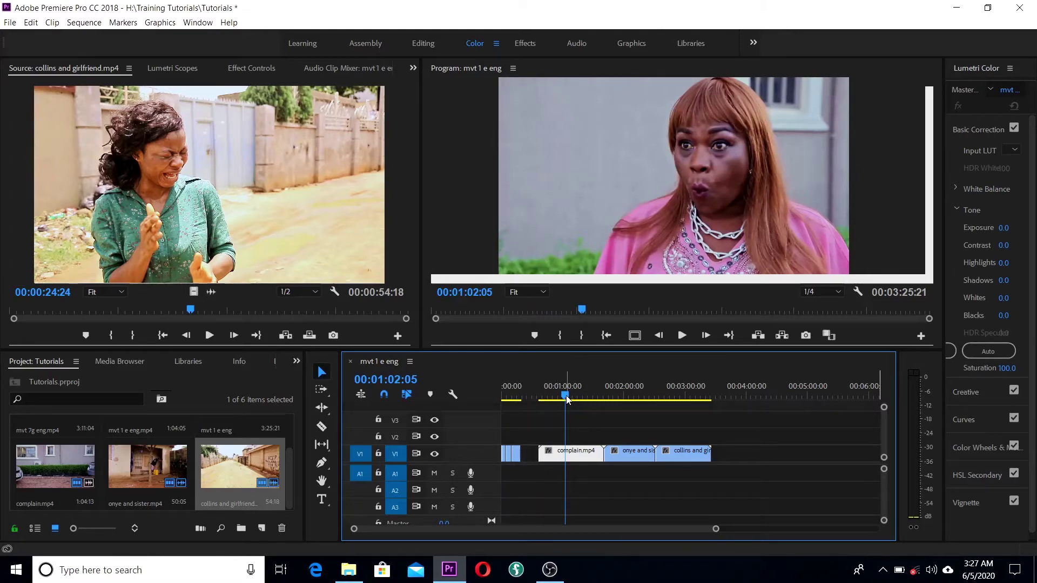
mouse_move(565, 397)
left_mouse_down()
mouse_move(575, 398)
mouse_move(537, 398)
mouse_move(550, 397)
left_mouse_up()
left_click_drag(539, 452, 552, 452)
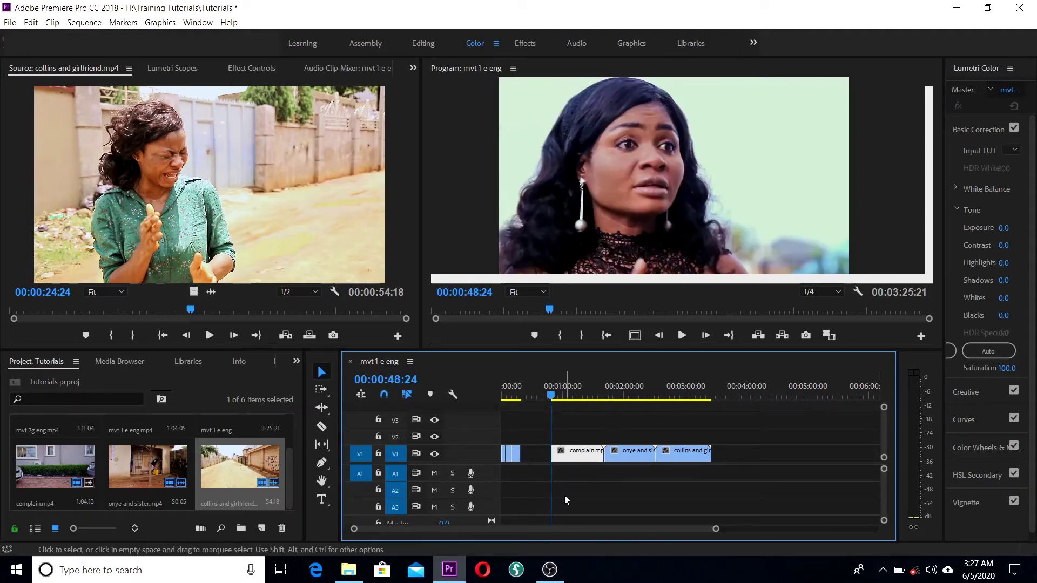
Ripple-trim the end of complain.mp4 back to 00:00:52:07 so the following clips close up behind it
left_click(323, 412)
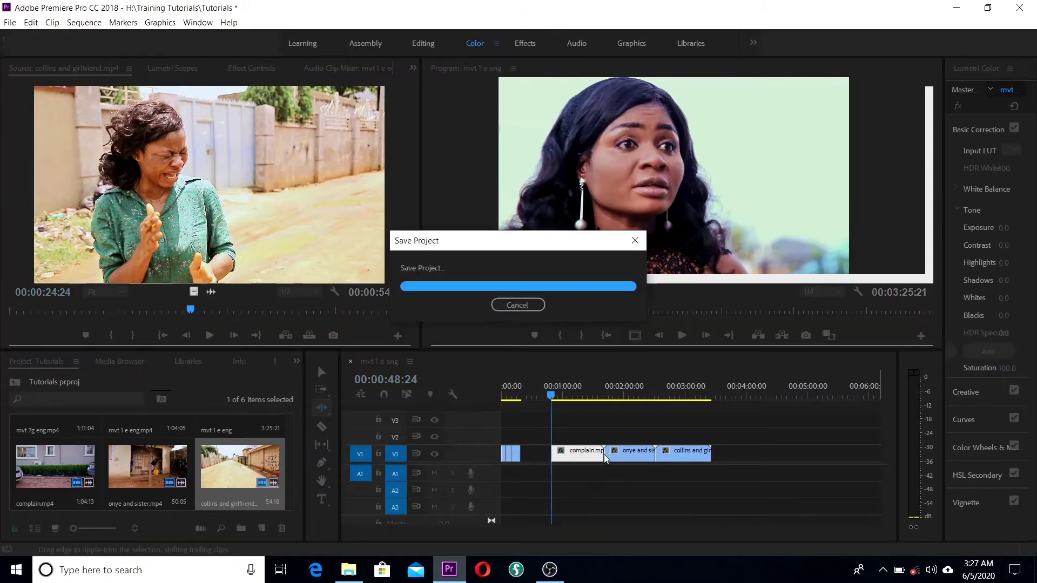
left_click_drag(601, 452, 574, 455)
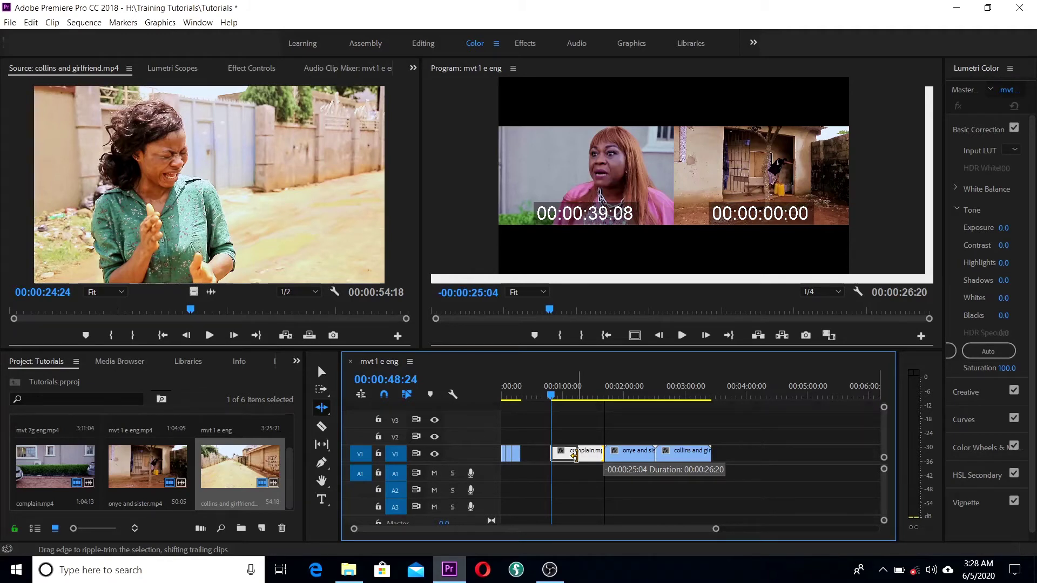
left_click_drag(574, 456, 558, 461)
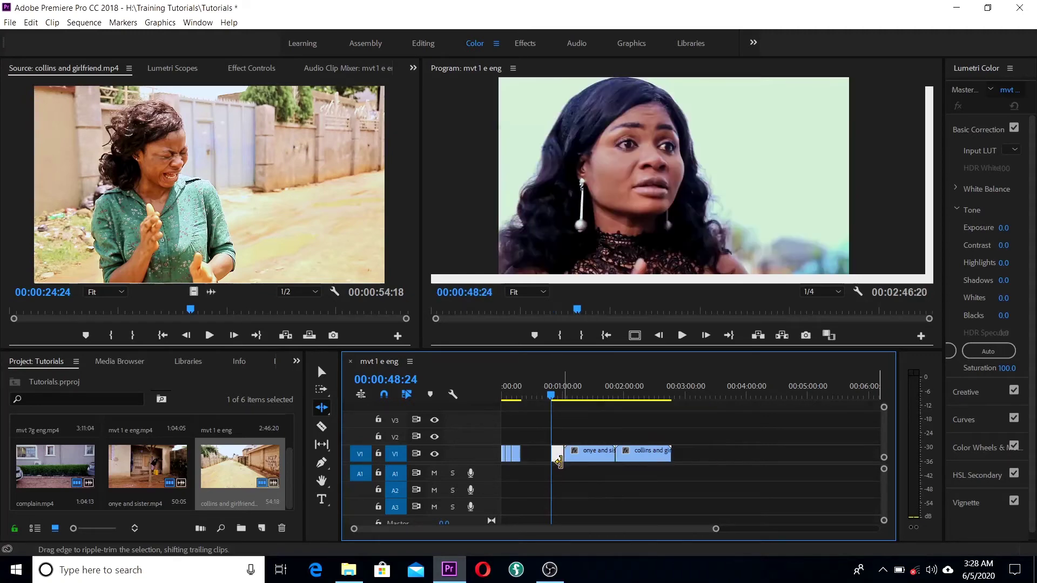
left_click_drag(552, 399, 553, 402)
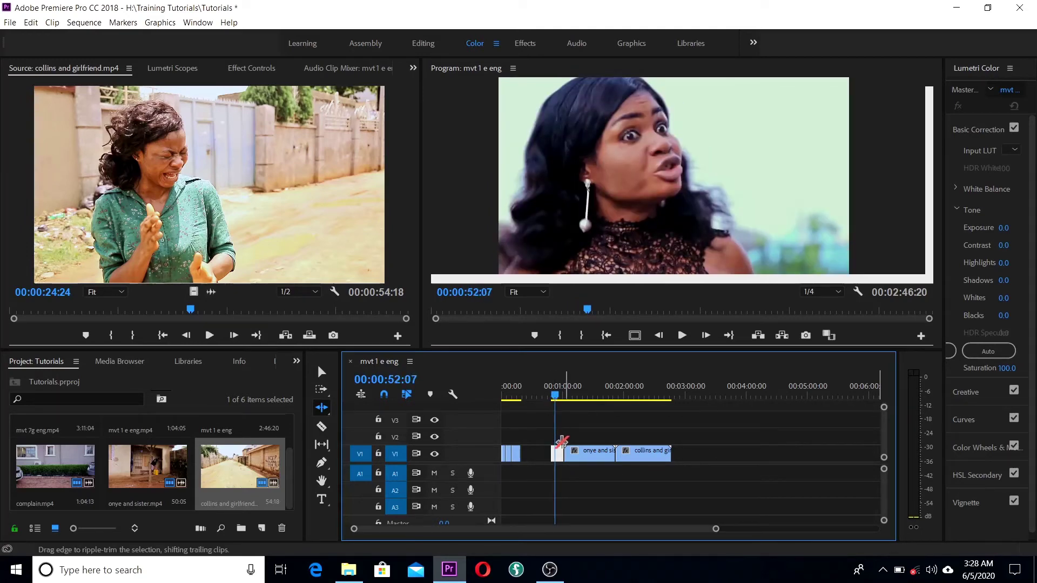
left_click_drag(560, 457, 558, 456)
key("equal")
key("equal")
key("equal")
key("equal")
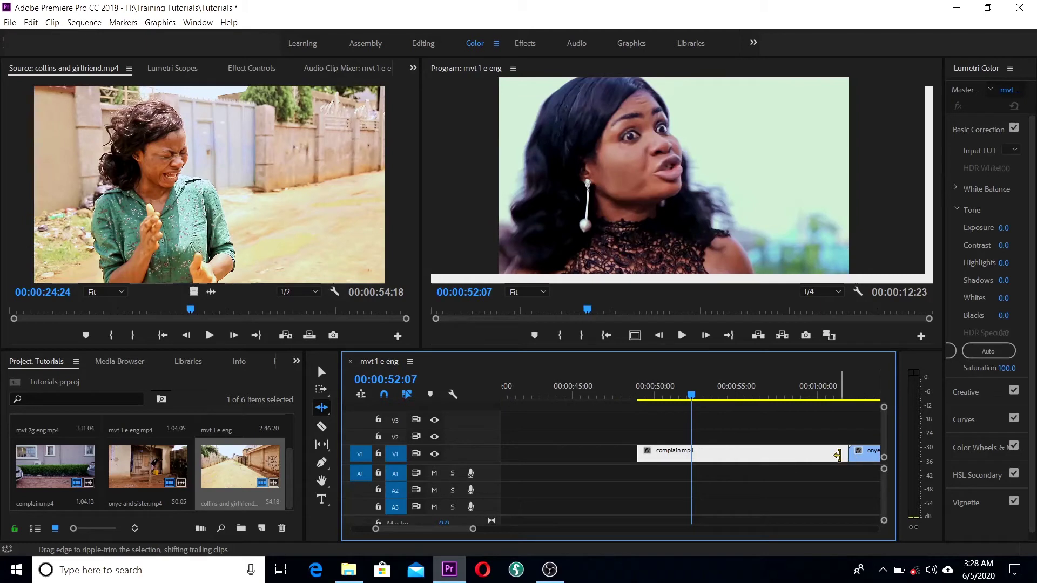
left_click_drag(842, 456, 690, 468)
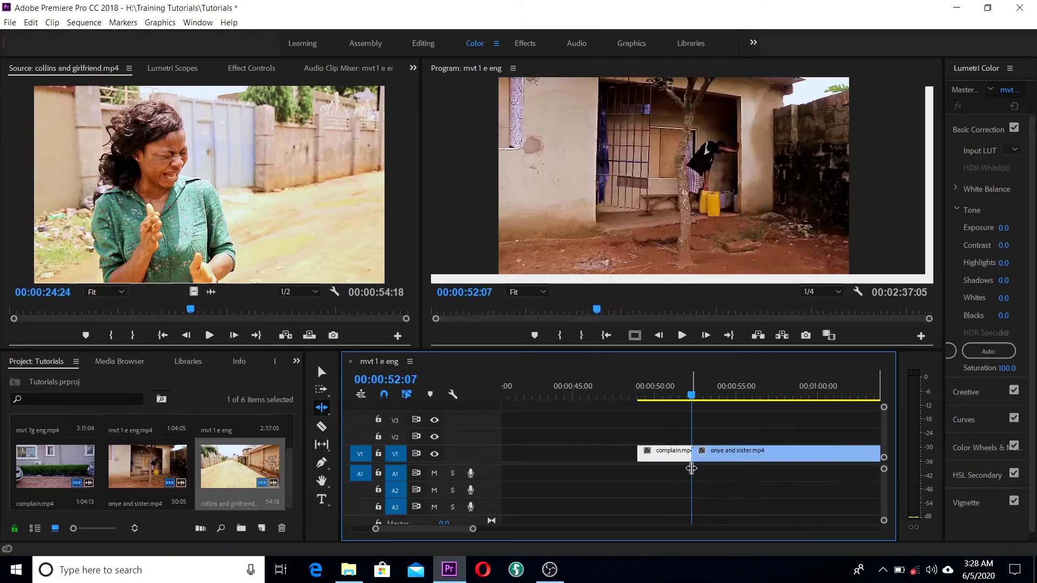
Scrub across the cut, then ripple-trim the start of onye and sister.mp4 up to its frame at 00:00:57:20
left_click_drag(693, 395, 651, 423)
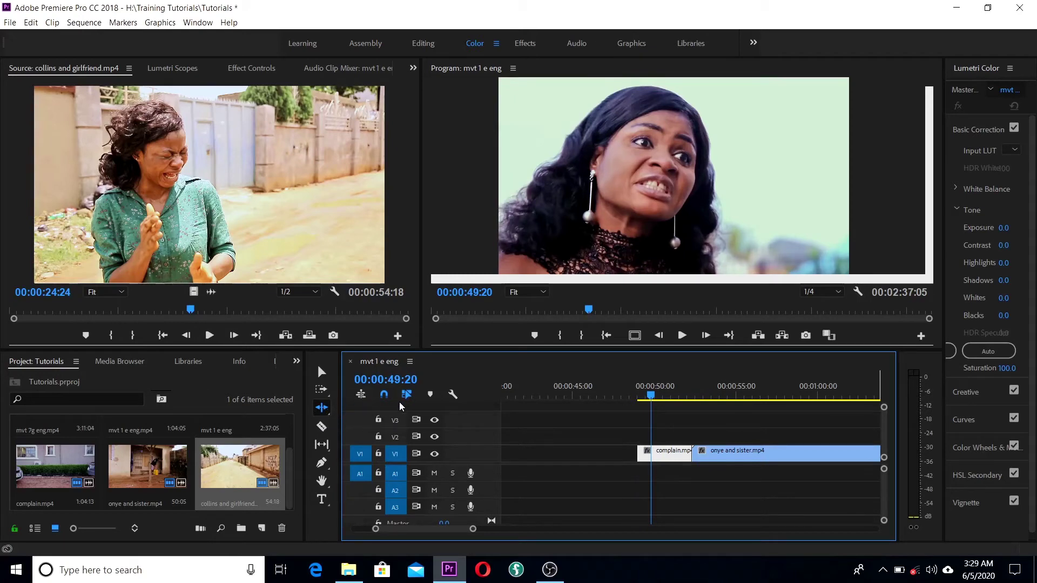
left_click_drag(650, 399, 729, 426)
scroll(729, 426, "down", 5)
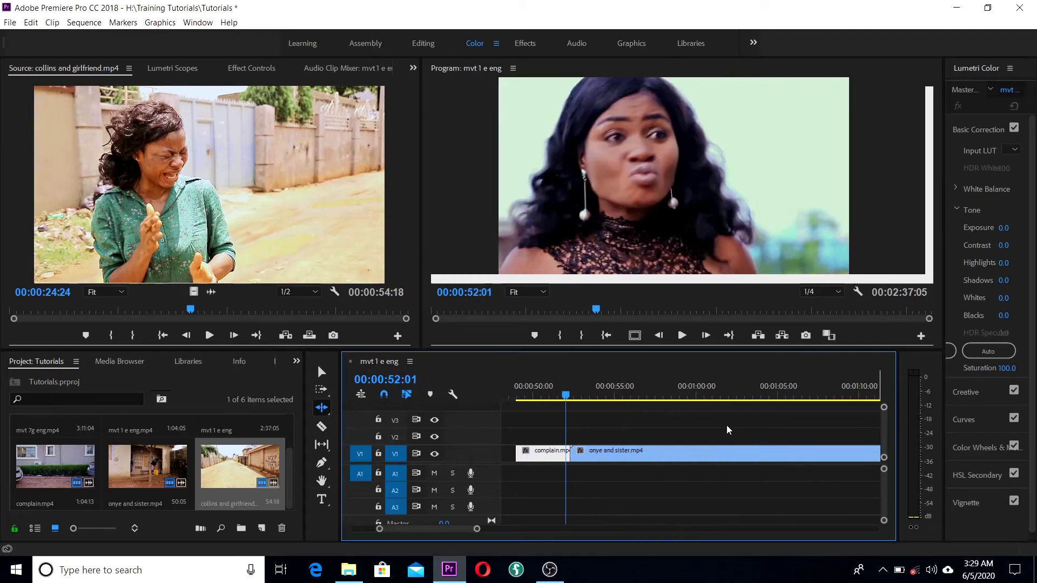
left_click_drag(545, 398, 639, 400)
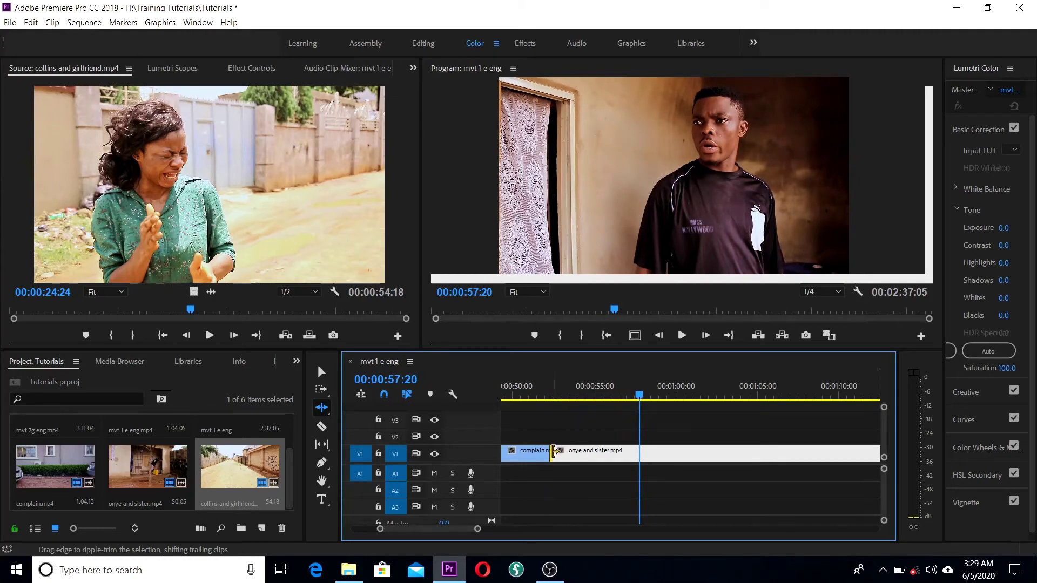
left_click_drag(554, 450, 560, 450)
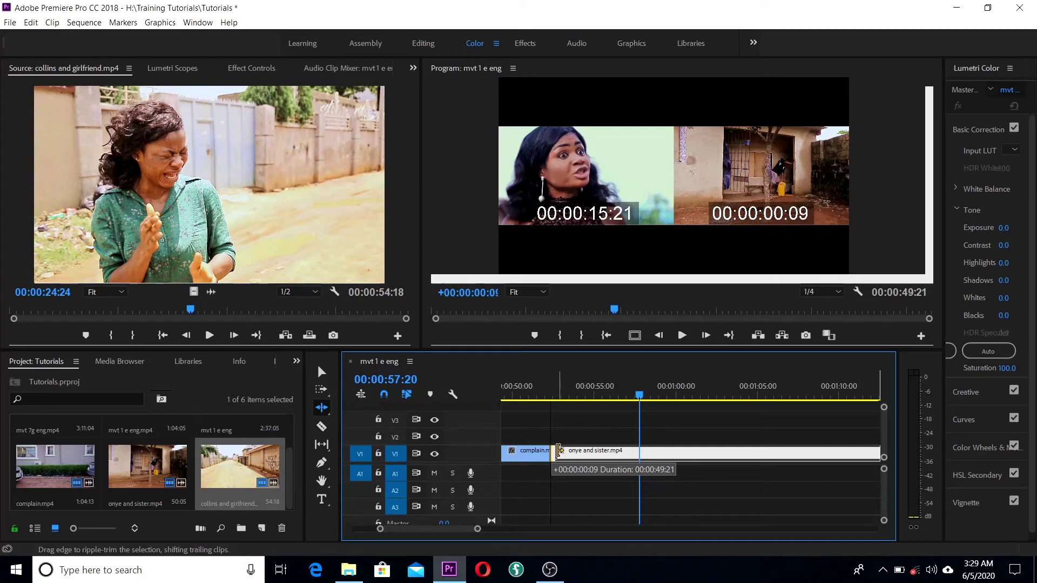
left_click_drag(559, 450, 641, 454)
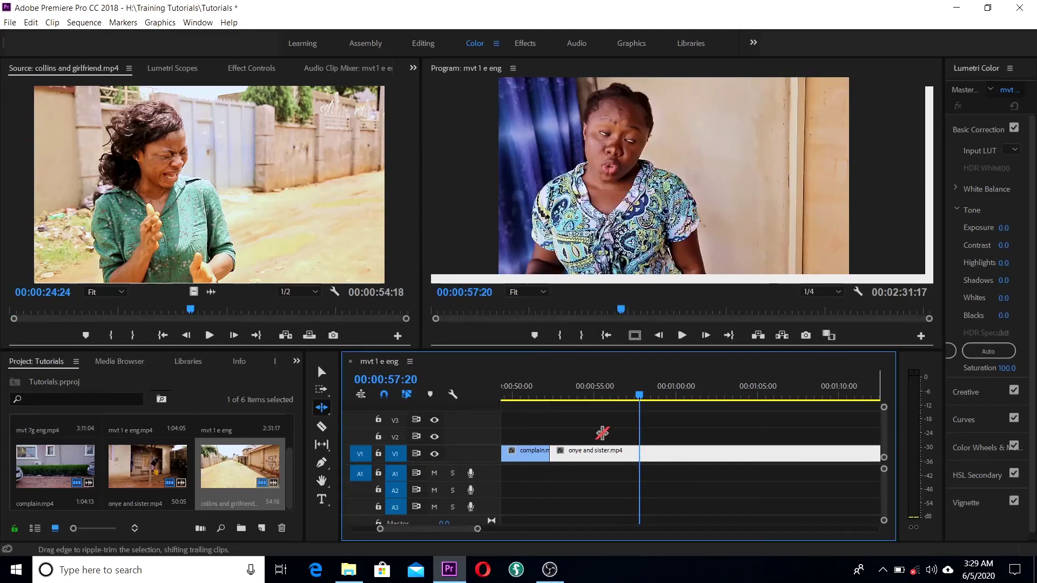
Review the cut after complain.mp4, then roughly ripple-trim the end of onye and sister.mp4 to about 00:00:56
left_click(538, 396)
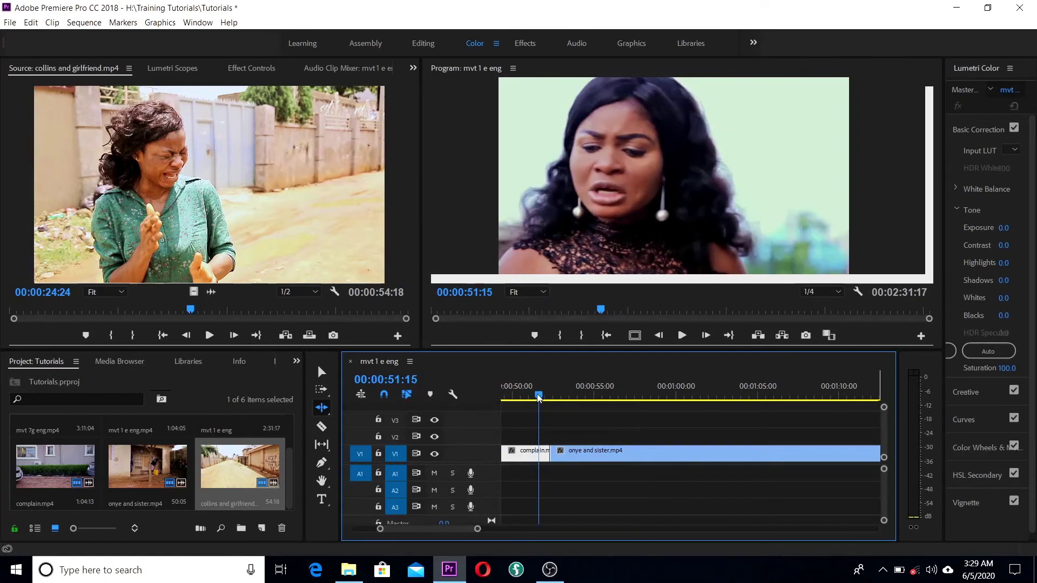
left_click_drag(538, 399, 569, 403)
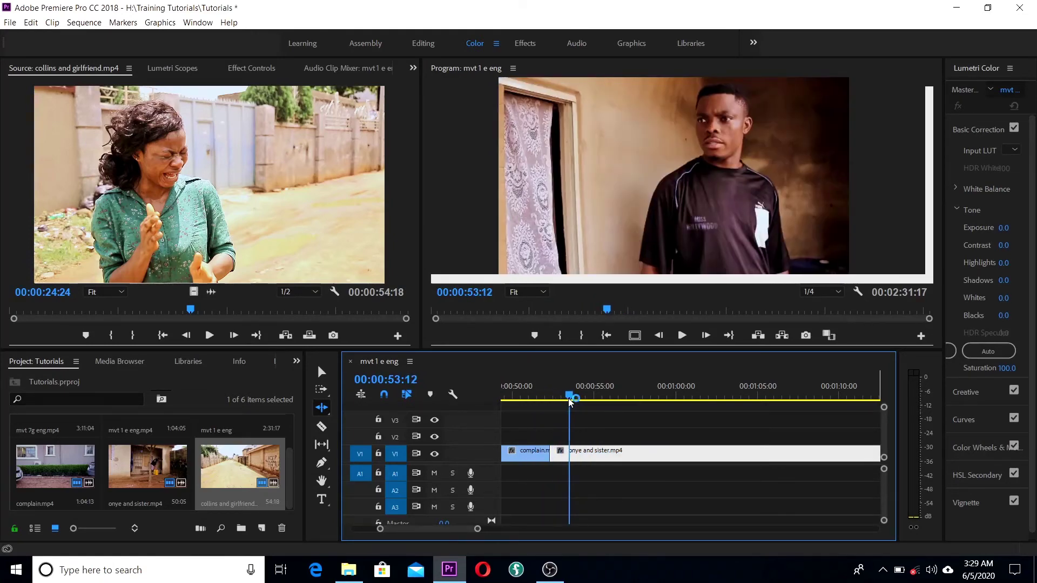
scroll(668, 475, "down", 3)
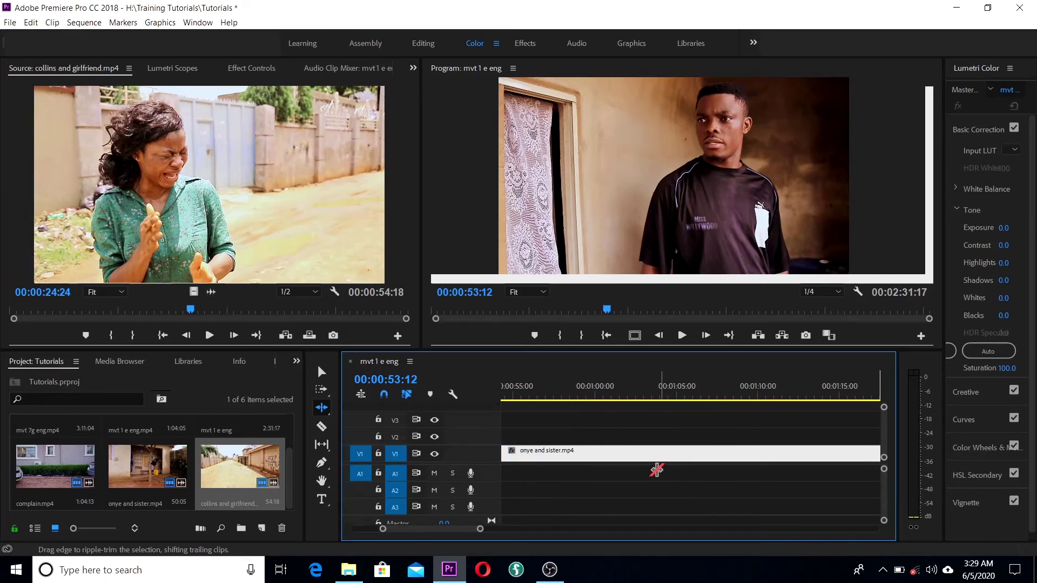
key("minus")
key("minus")
key("minus")
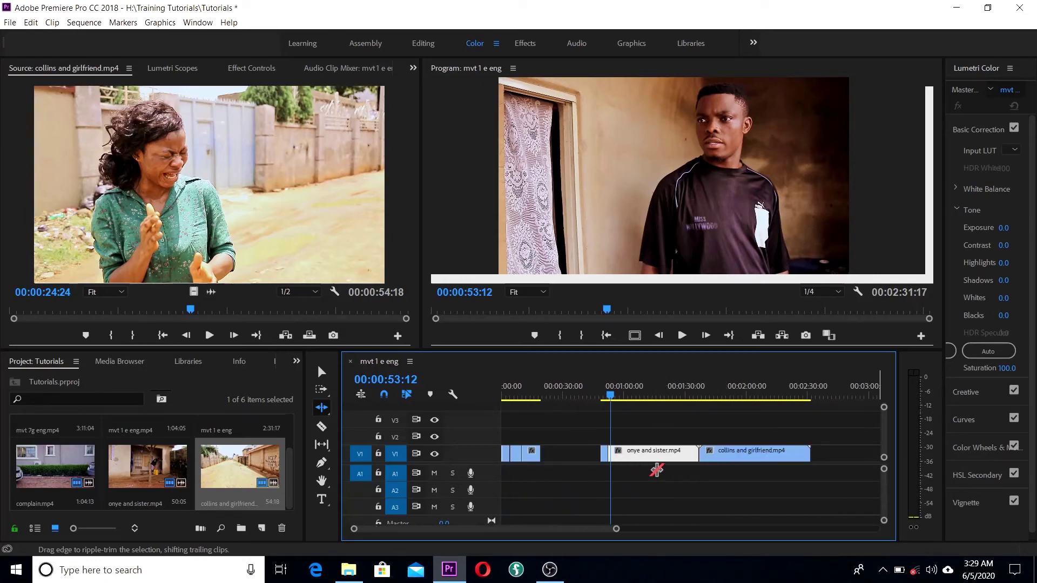
left_click_drag(693, 454, 609, 465)
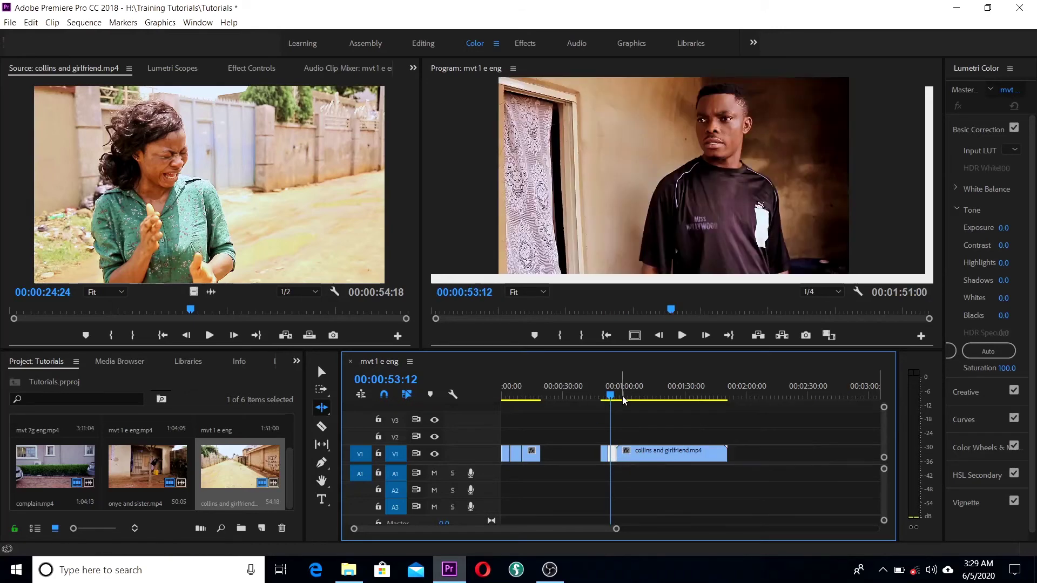
Ripple-trim the end of onye and sister.mp4 further back to 00:00:53:09, closing up collins and girlfriend.mp4
mouse_move(612, 398)
left_mouse_down()
mouse_move(601, 400)
mouse_move(612, 403)
left_mouse_up()
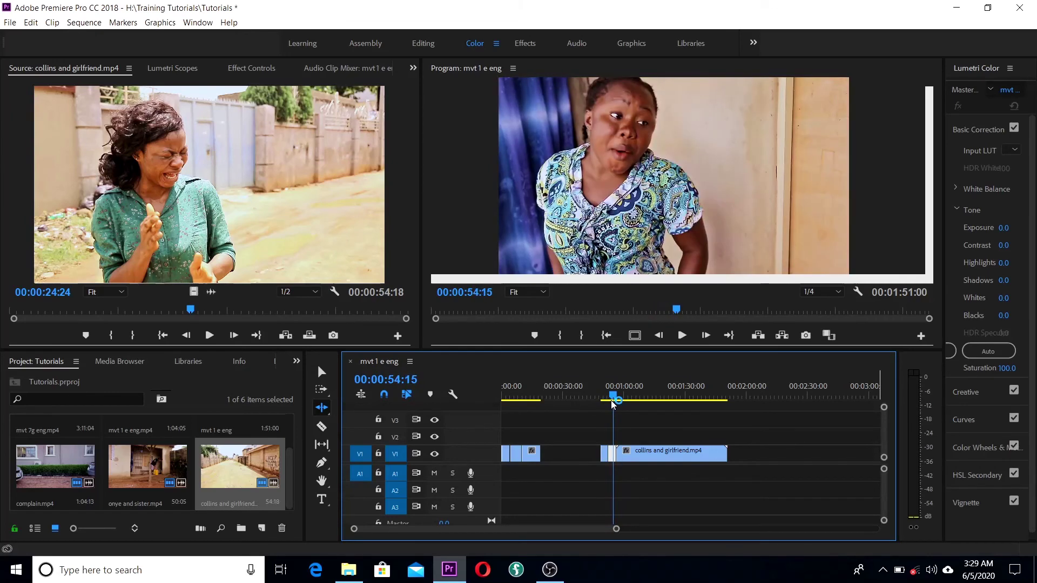
key("equal")
key("equal")
key("equal")
key("equal")
key("equal")
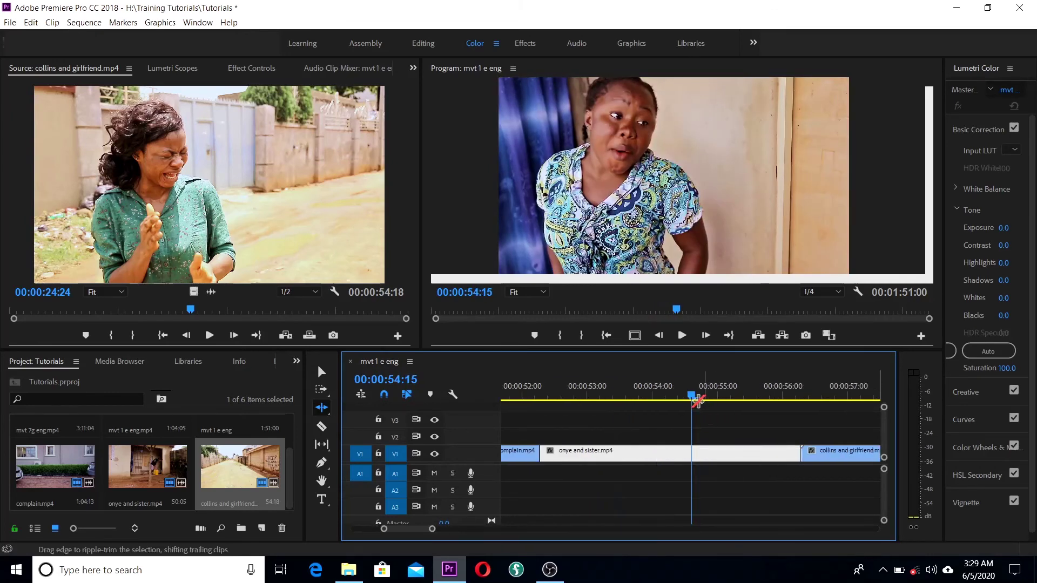
left_click_drag(692, 398, 610, 411)
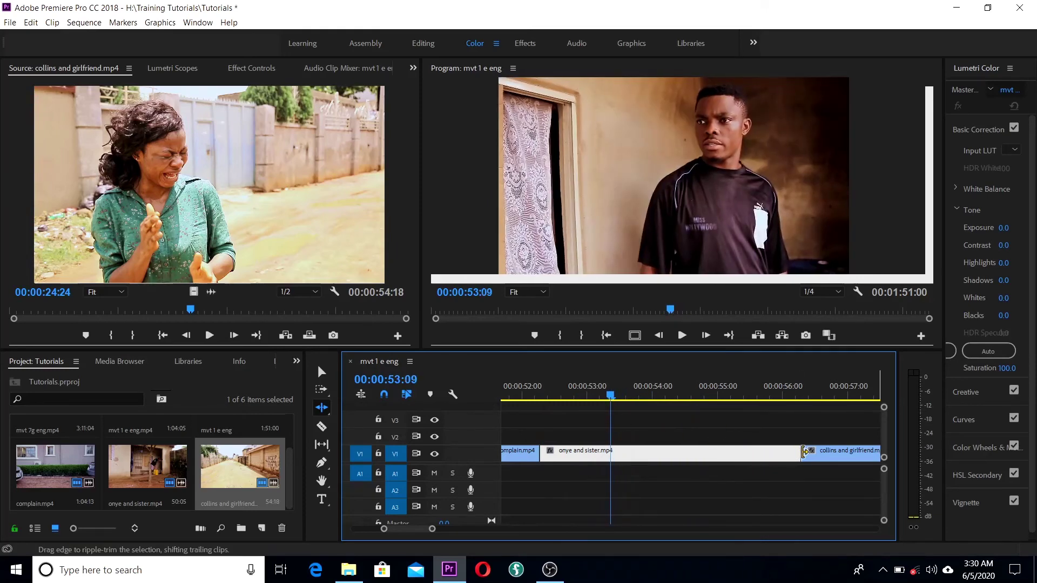
mouse_move(803, 451)
left_mouse_down()
mouse_move(612, 451)
mouse_move(611, 401)
mouse_move(516, 414)
mouse_move(801, 442)
left_mouse_up()
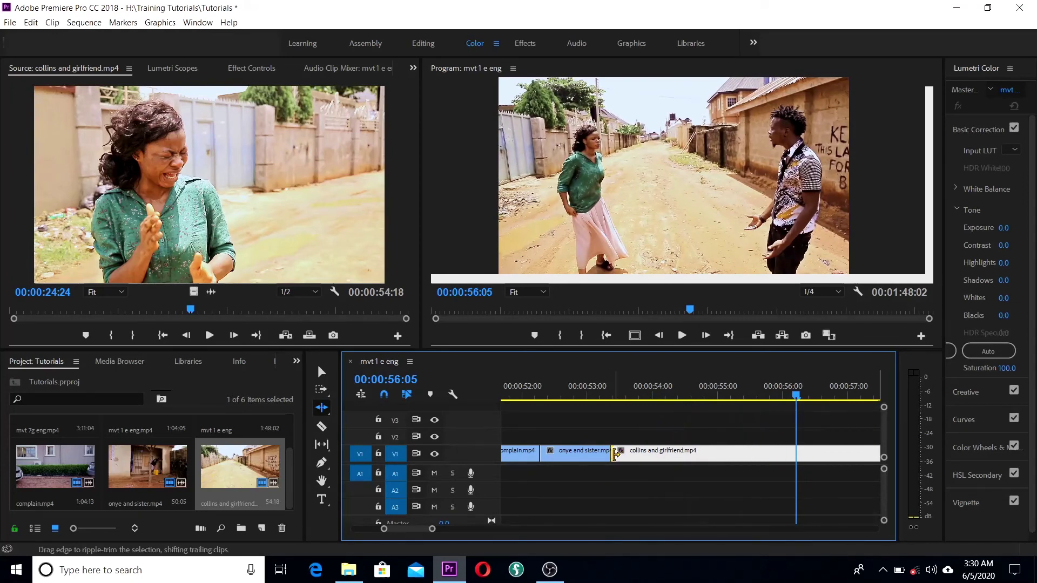
Ripple-trim the start of collins and girlfriend.mp4 up to its frame at 00:00:56:05, then trim its end to 00:00:56:00
left_click_drag(614, 454, 797, 476)
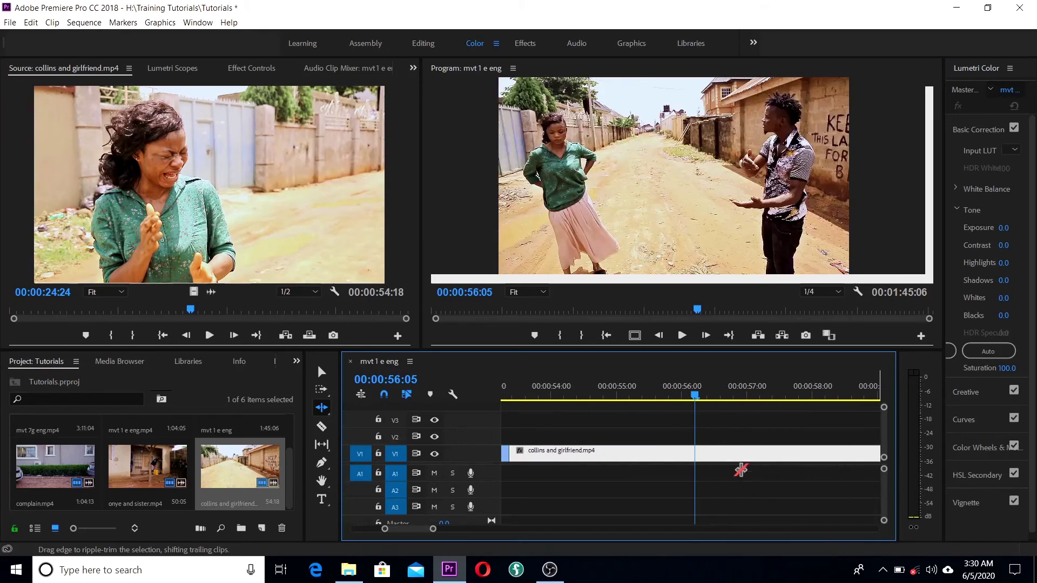
left_click(675, 398)
left_click_drag(528, 412, 692, 419)
scroll(685, 477, "down", 3)
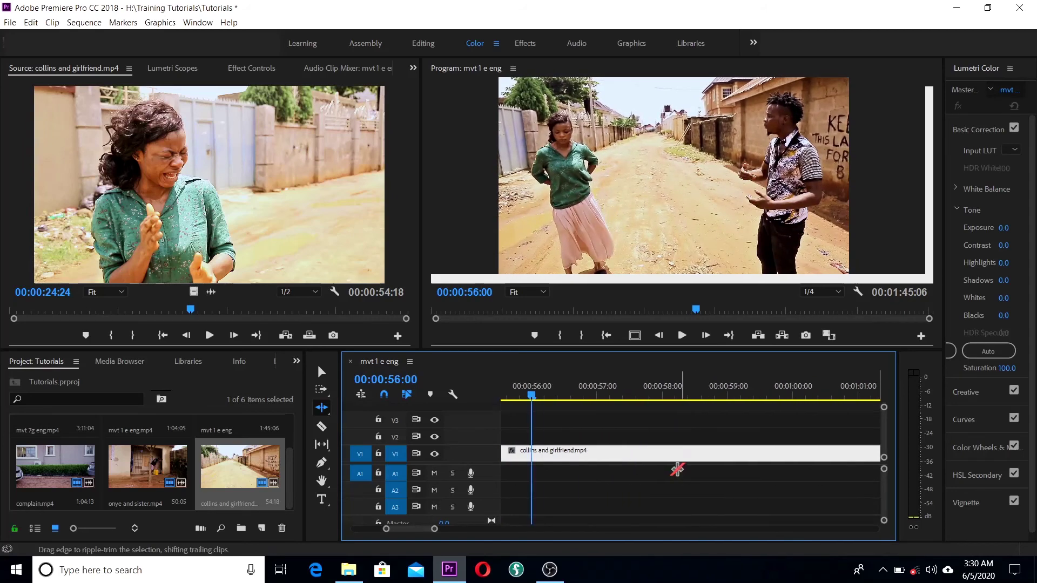
key("minus")
key("minus")
key("minus")
key("minus")
key("minus")
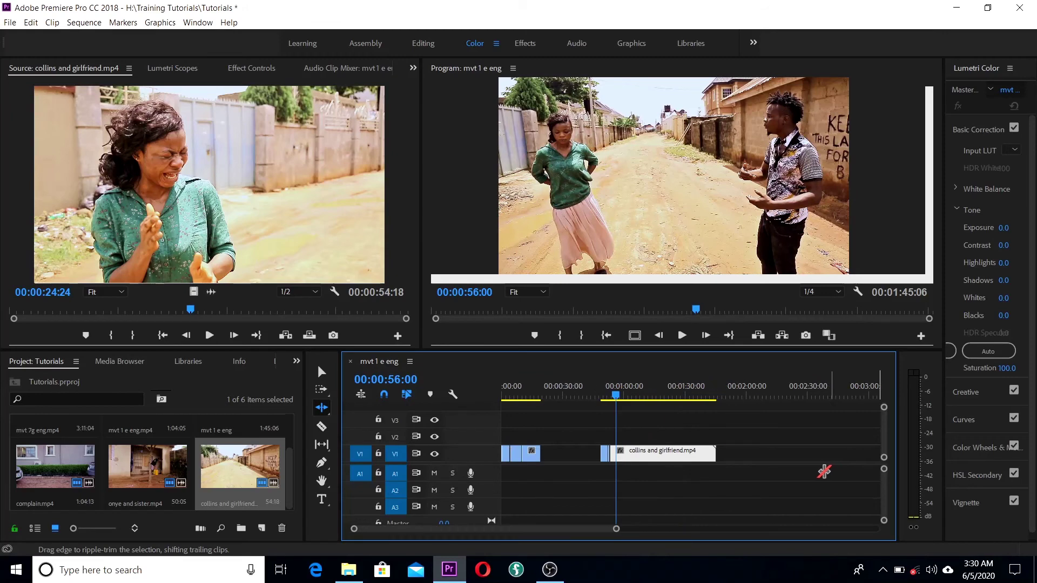
left_click_drag(714, 452, 617, 453)
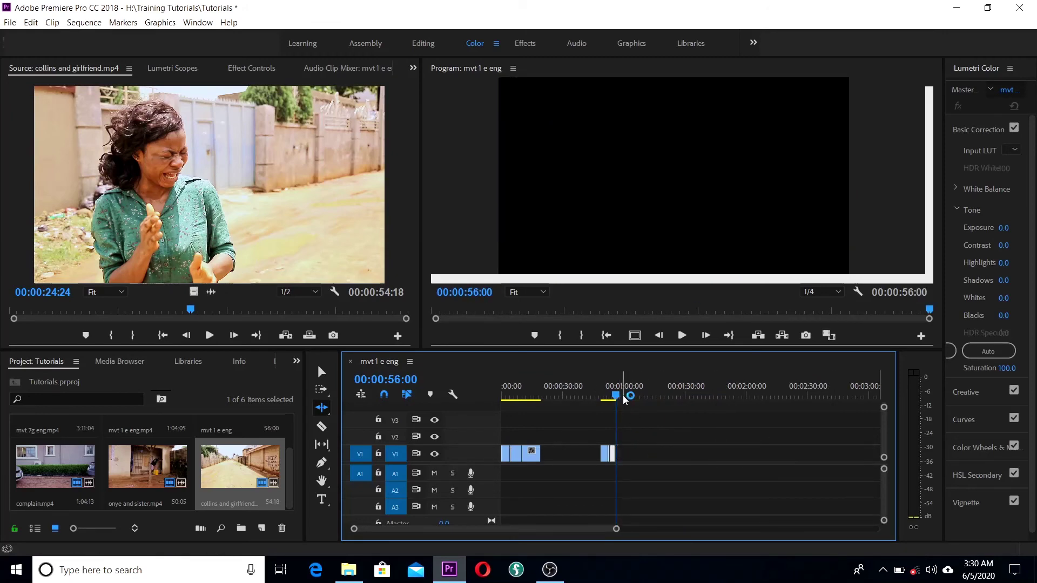
Scrub back from the three newly trimmed shots to the beginning of the sequence at 00:00:00:00
left_click_drag(616, 398, 556, 410)
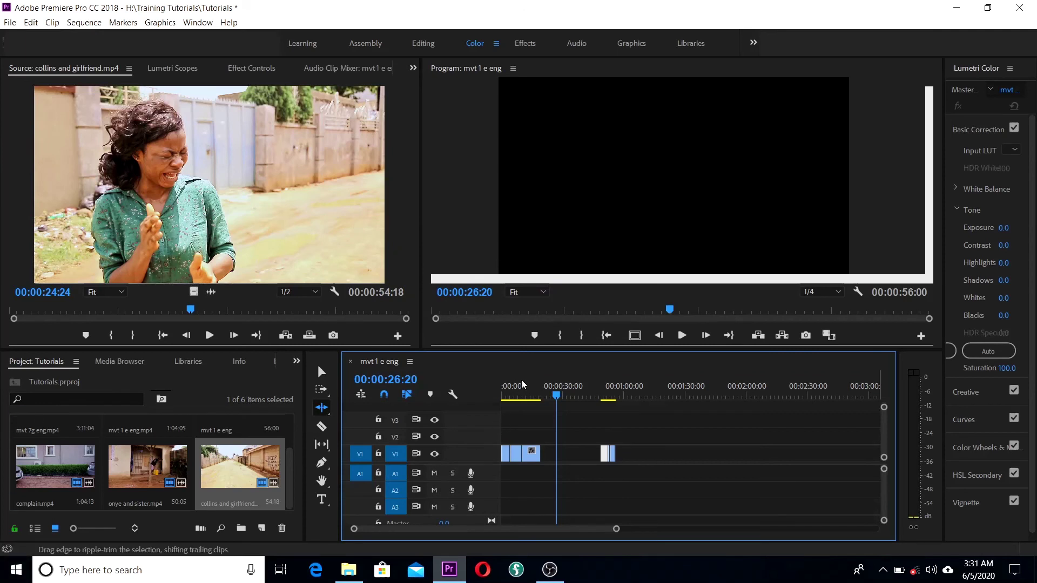
left_click_drag(556, 398, 484, 426)
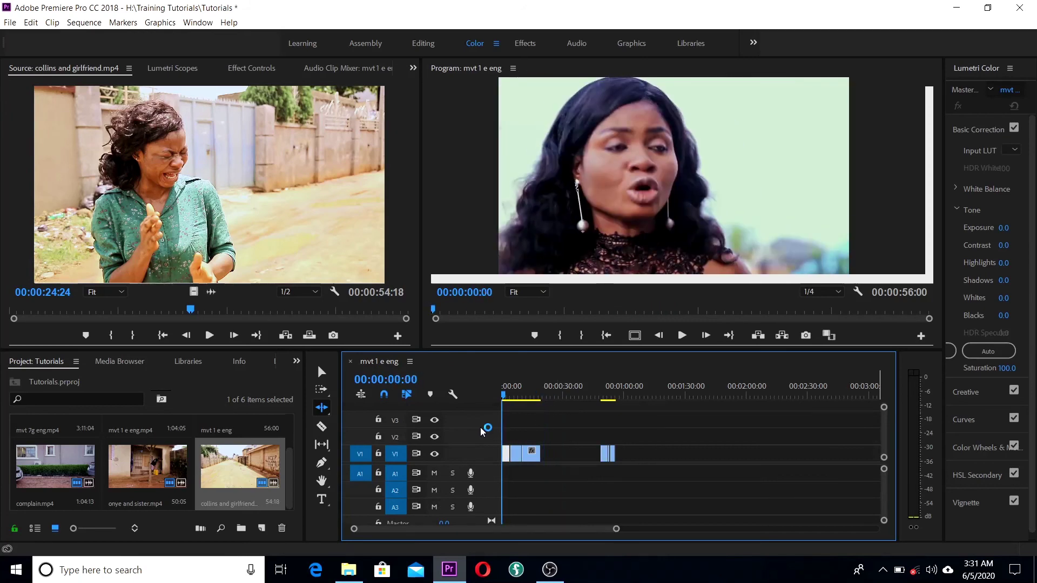